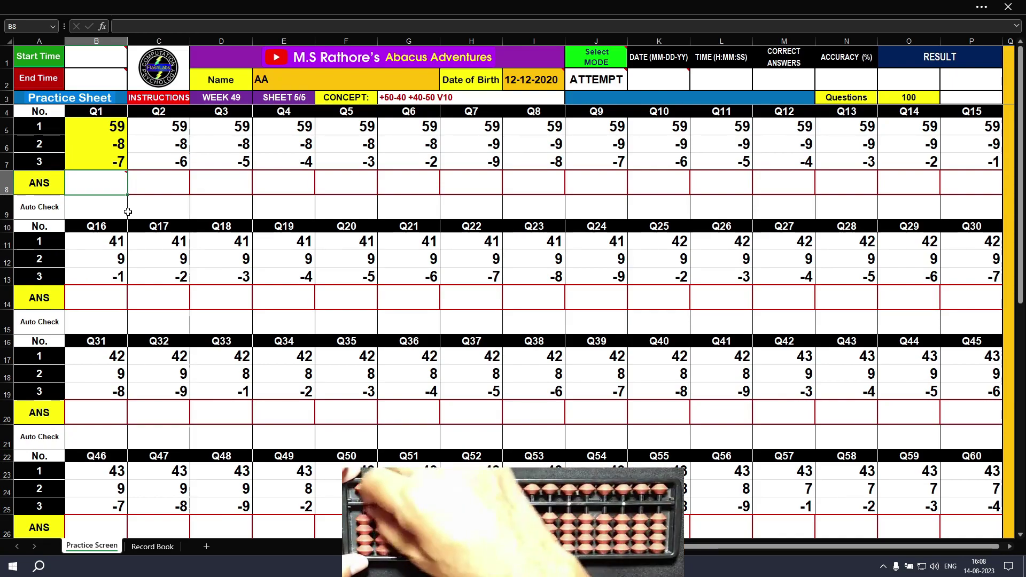
Step: Enter the answers 44, 45 and 46 for questions Q1 to Q3 in the first answer row
text(44)
key(Tab)
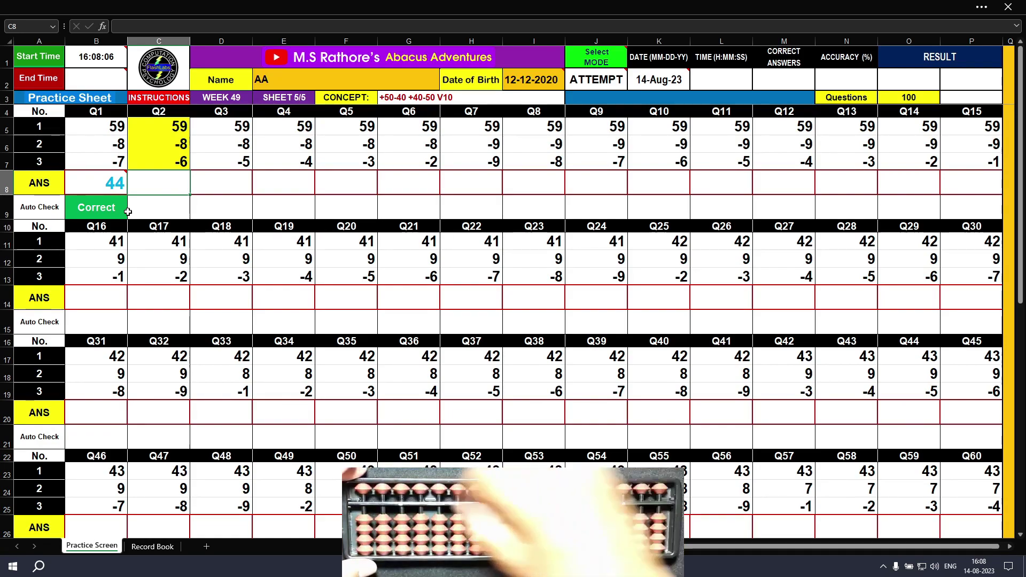
text(45)
key(Return)
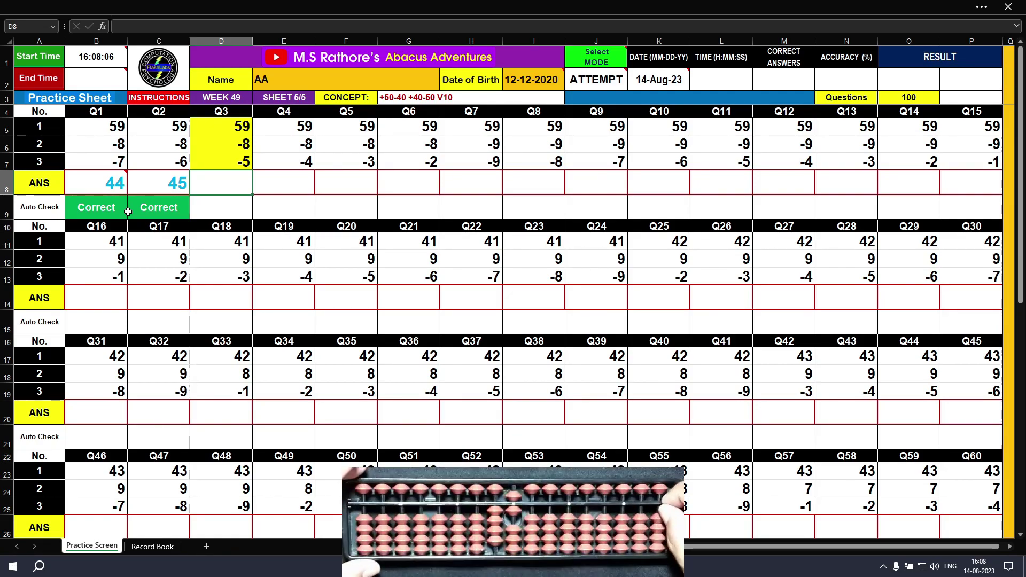
text(46)
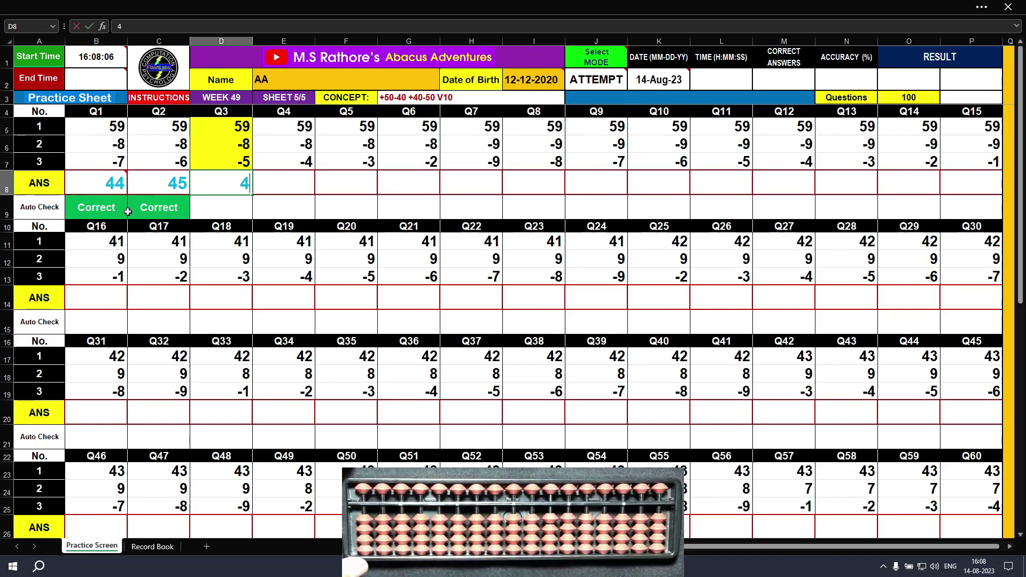
key(Return)
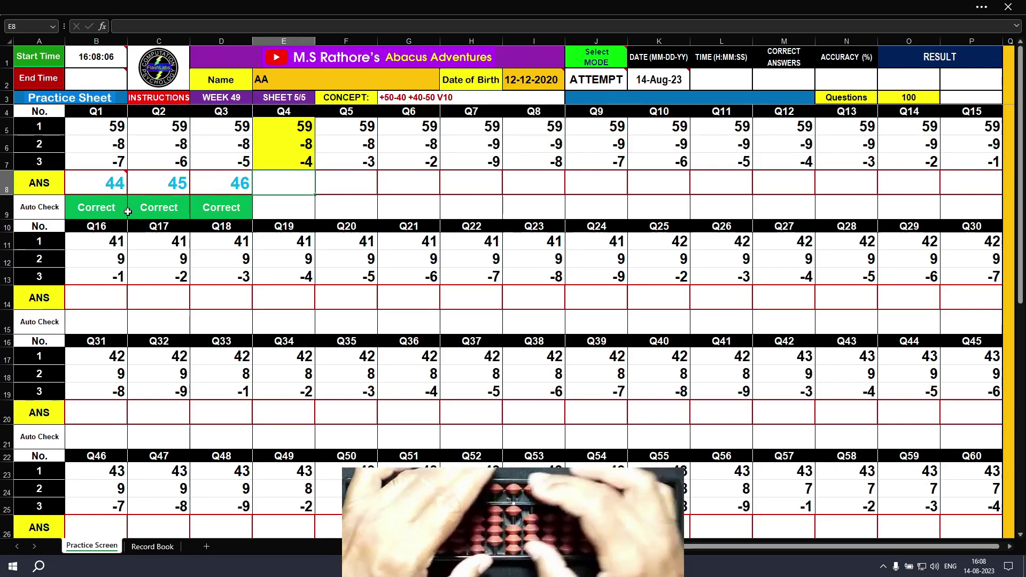
Step: Fill in the answers for questions Q4 to Q6 with 47, 48 and 49
text(47)
key(Tab)
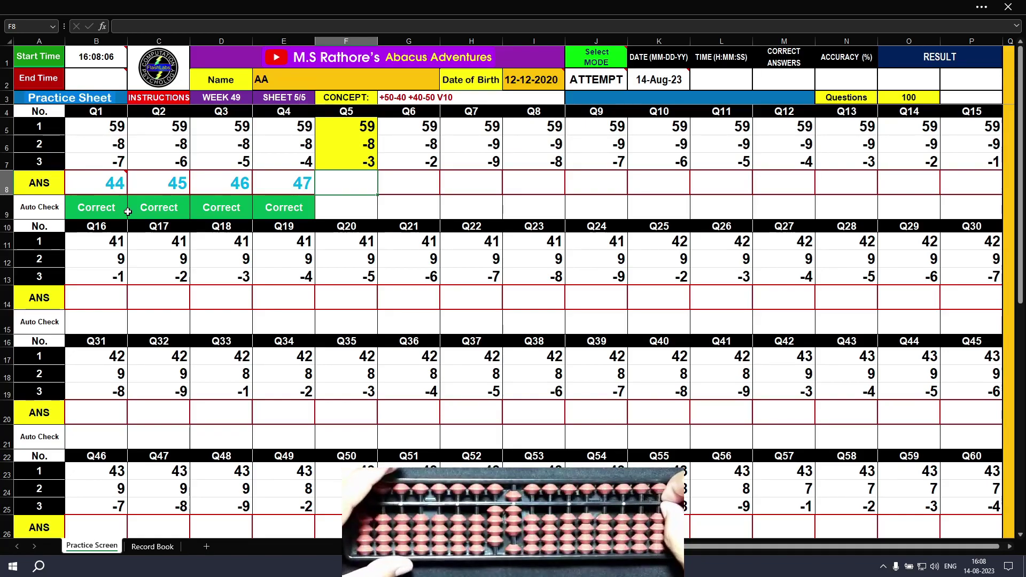
text(48)
key(Tab)
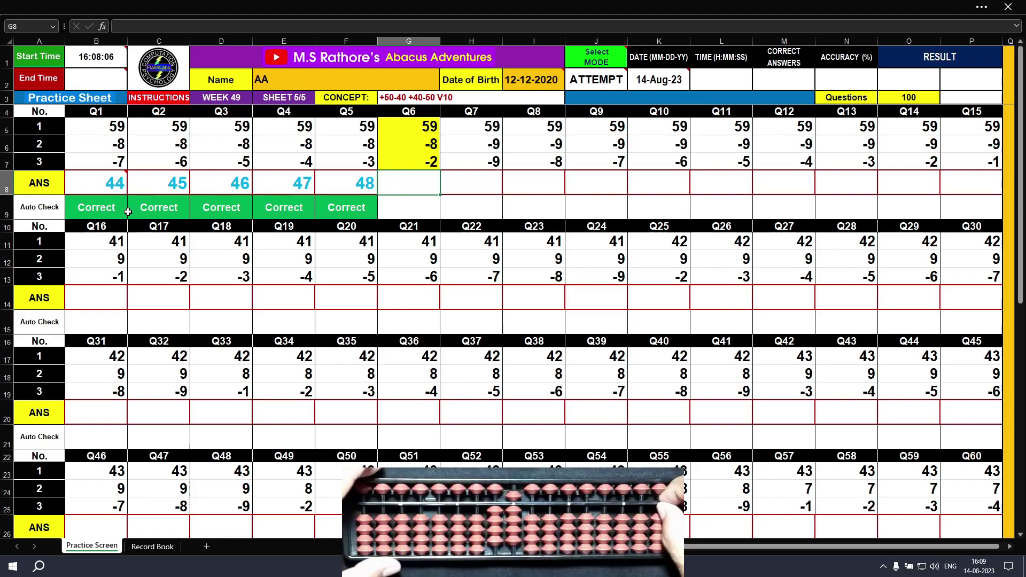
text(49)
key(Tab)
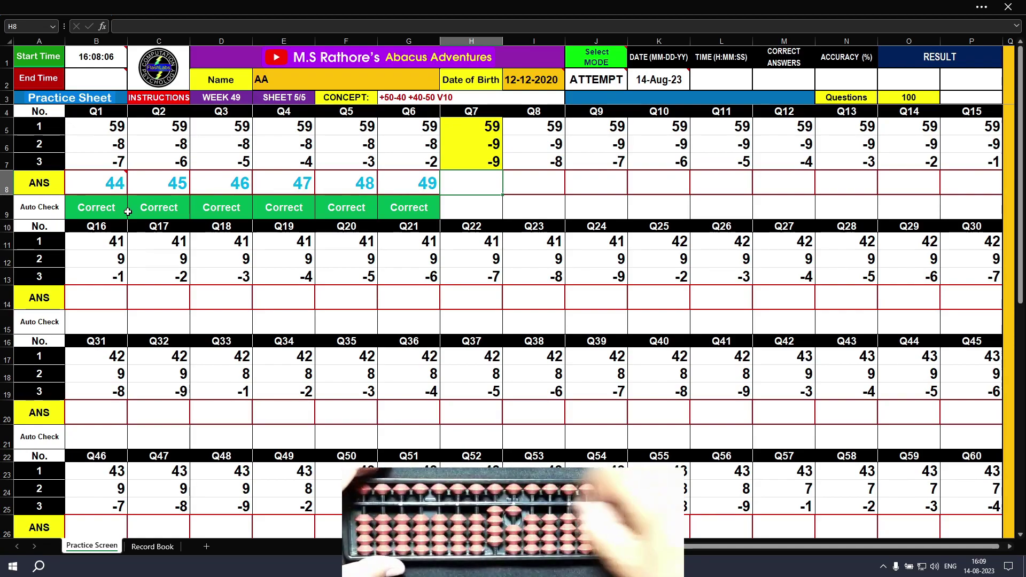
Step: Answer questions Q7, Q8 and Q9 with 41, 42 and 43 in the first answer row
text(41)
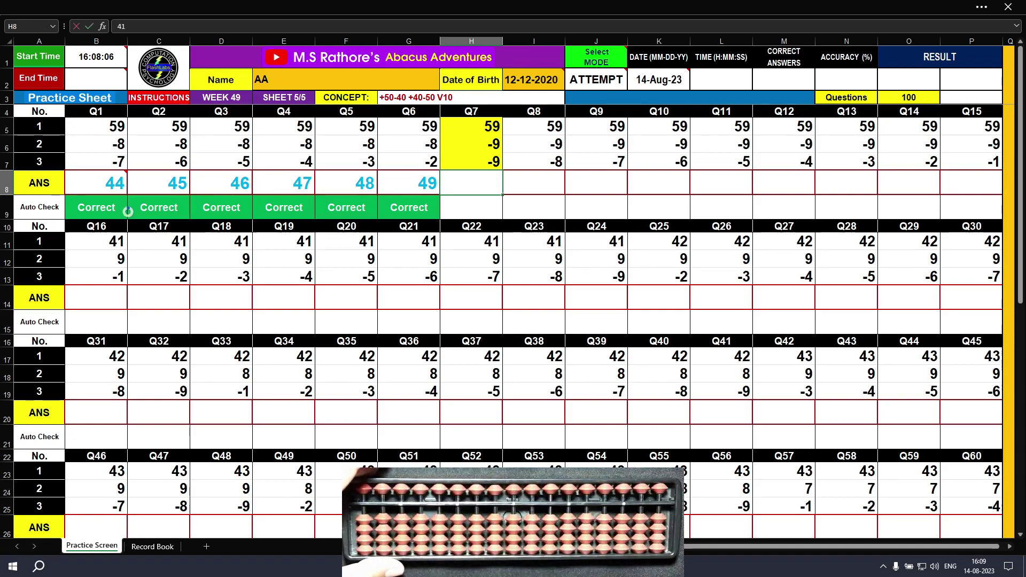
key(Tab)
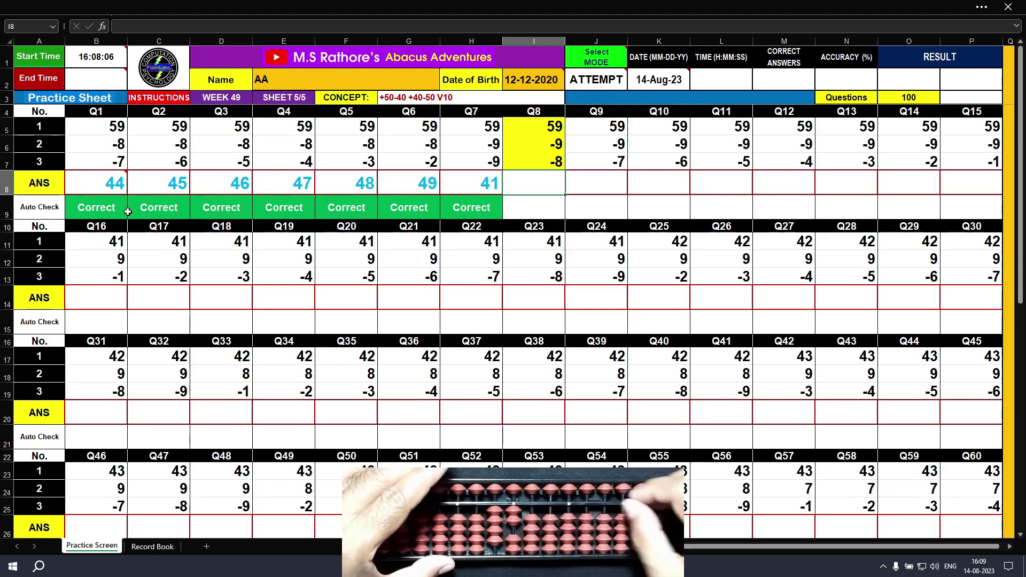
text(42)
key(Tab)
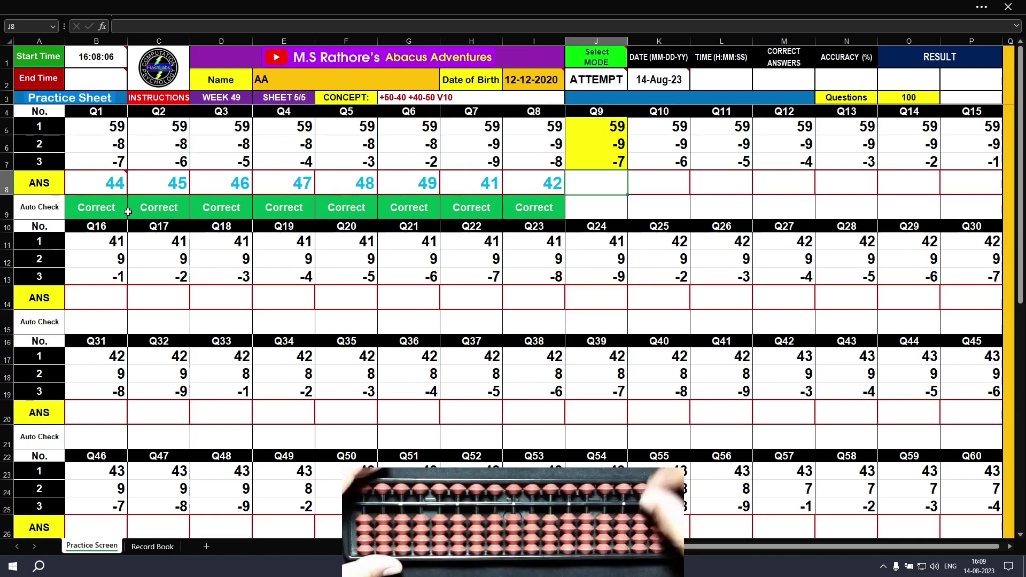
text(43)
key(Tab)
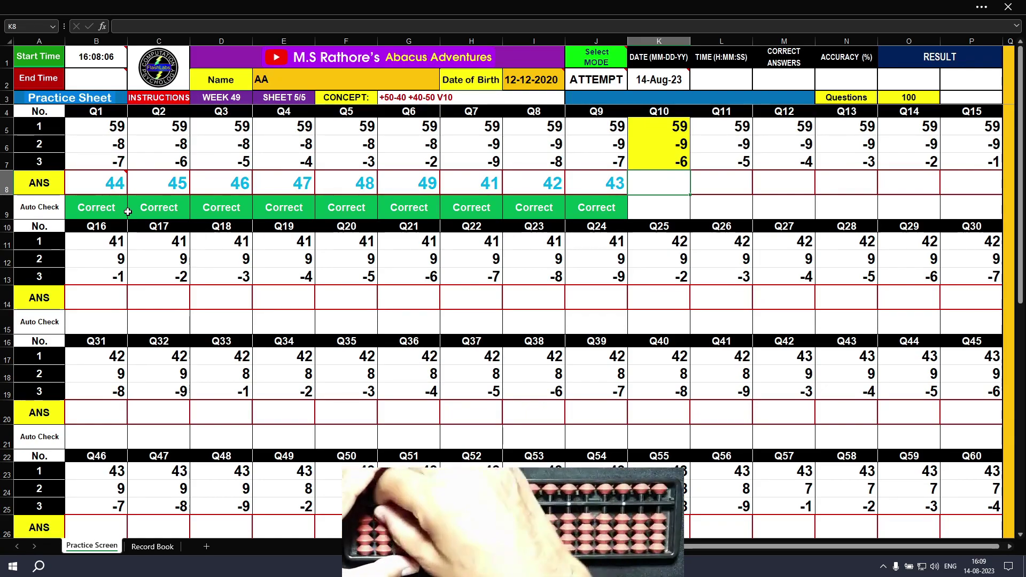
Step: Enter 44, 45 and 46 as the answers to questions Q10, Q11 and Q12
text(44)
key(Tab)
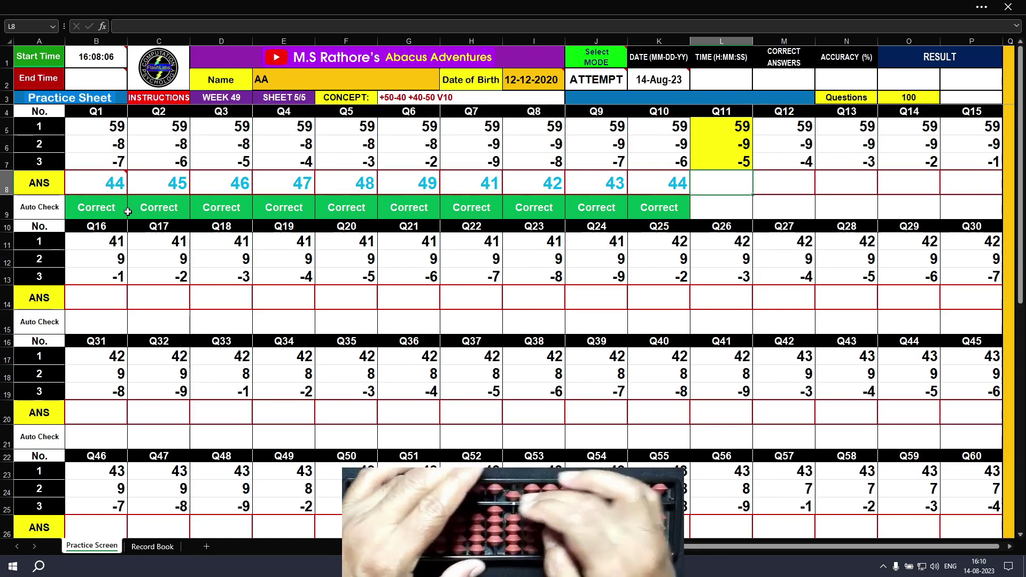
text(45)
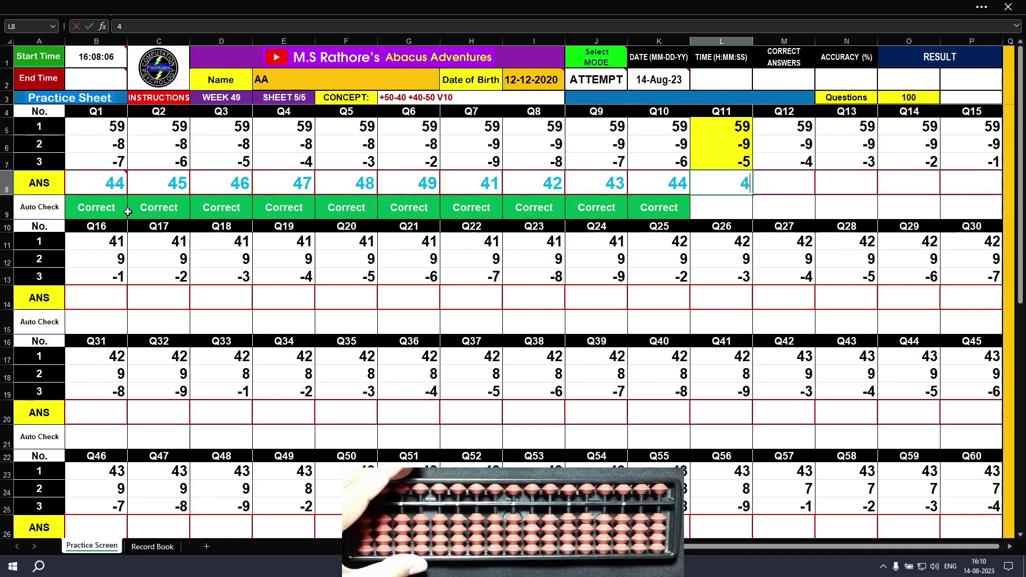
key(Tab)
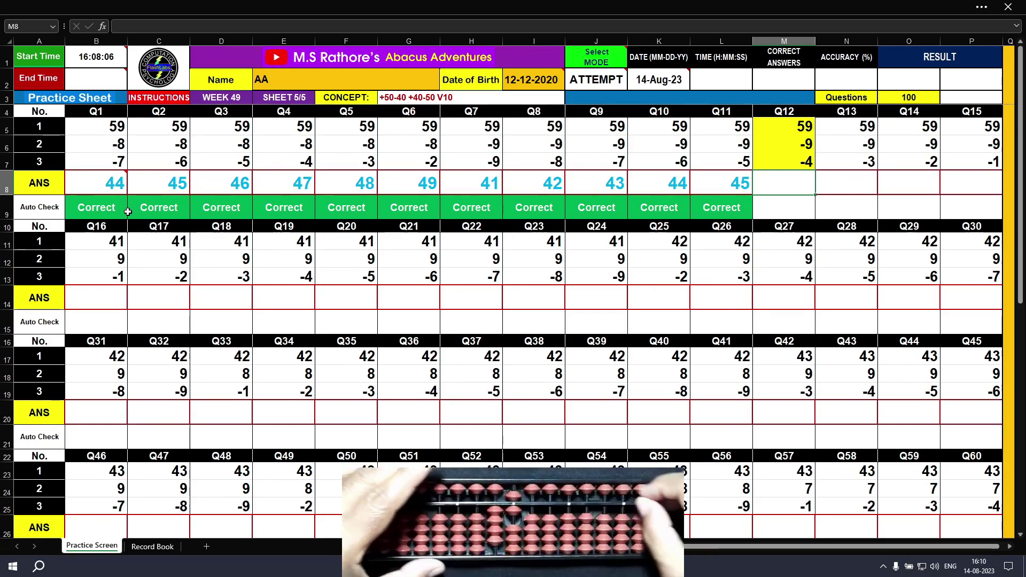
text(46)
key(Tab)
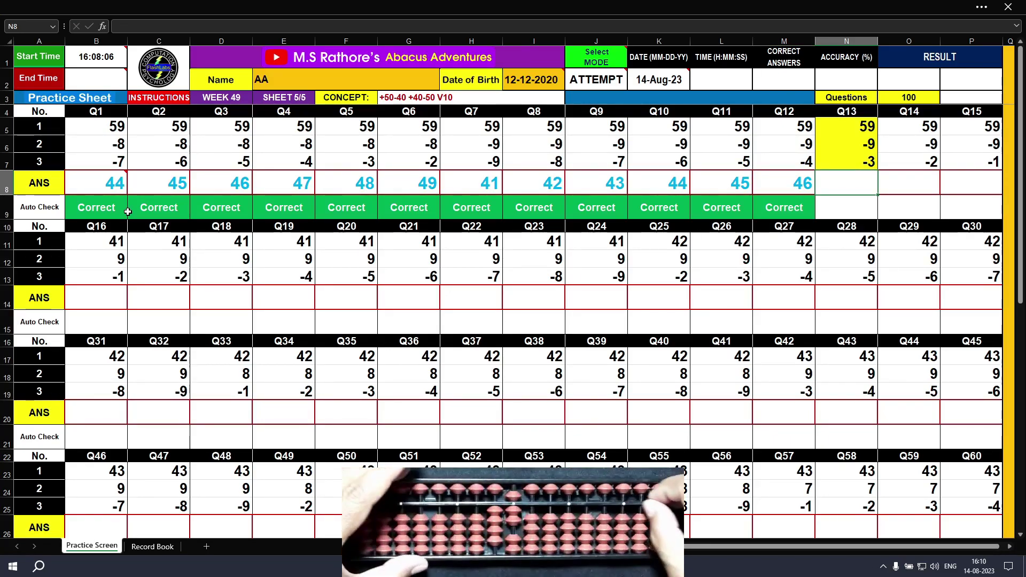
Step: Complete the first answer row by entering 47, 48 and 49 for questions Q13 to Q15
text(47)
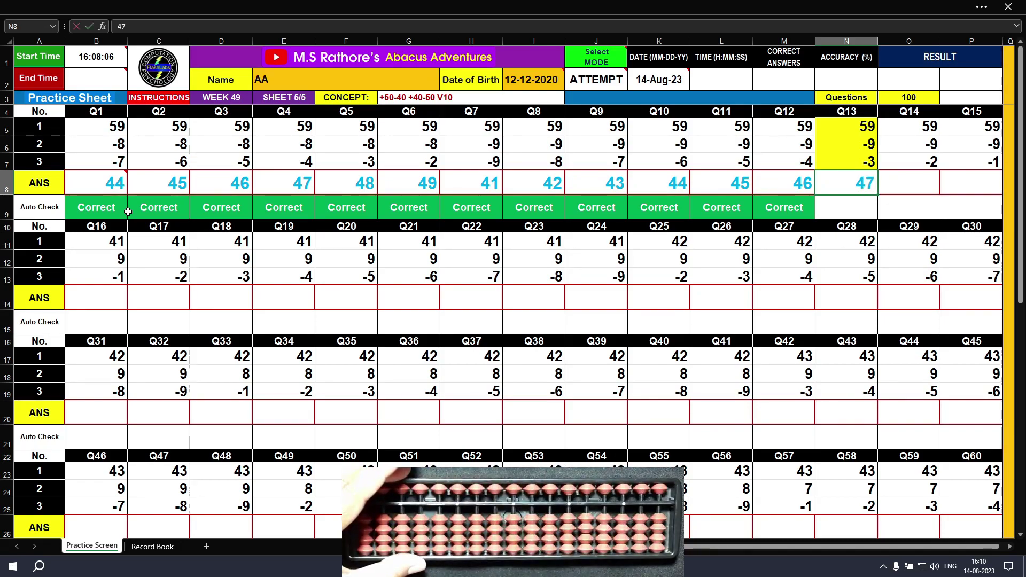
key(Tab)
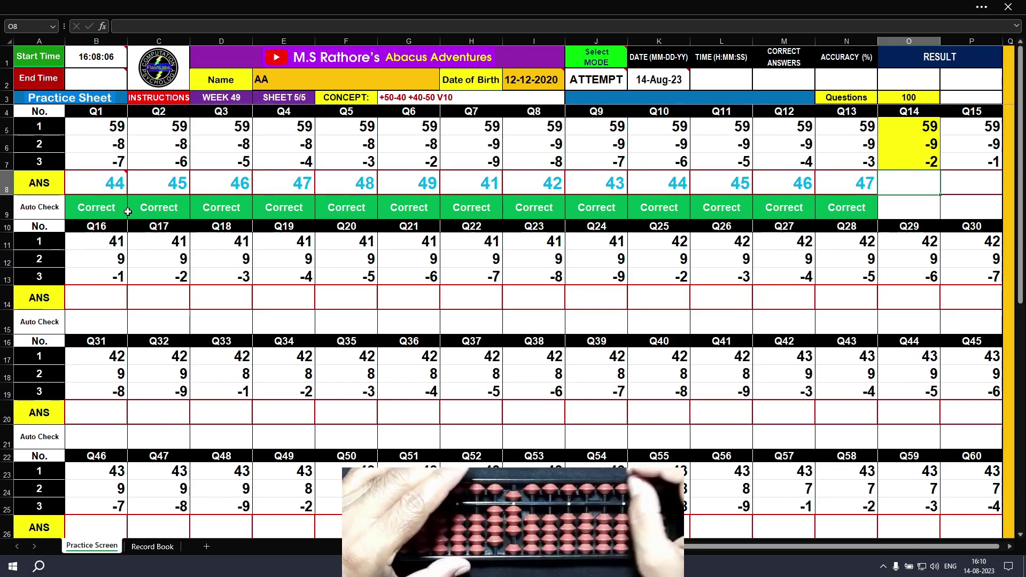
text(48)
key(Tab)
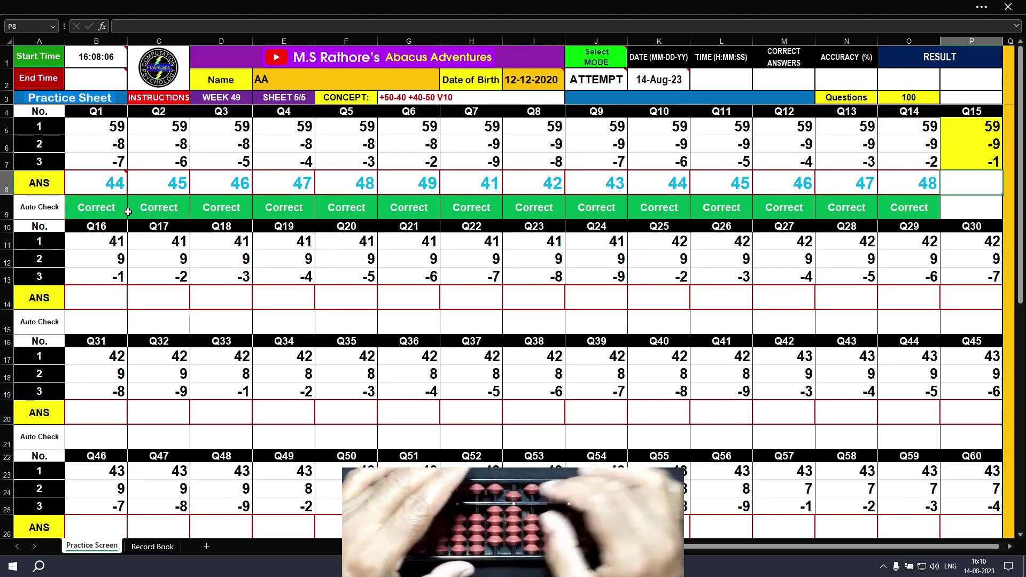
text(49)
key(Return)
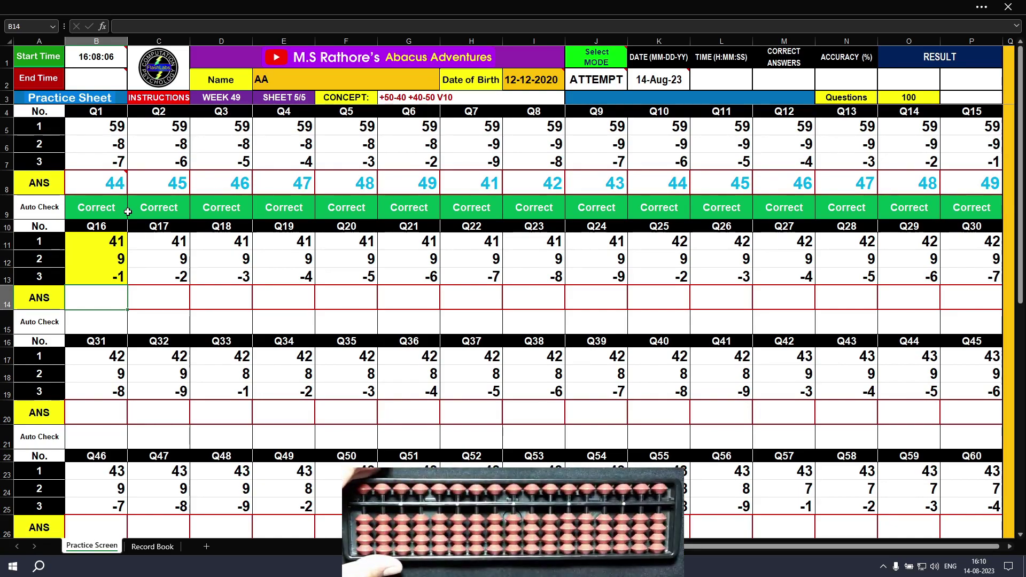
Step: Enter the answers 49, 48 and 47 for questions Q16 to Q18 in the second answer row
text(49)
key(Tab)
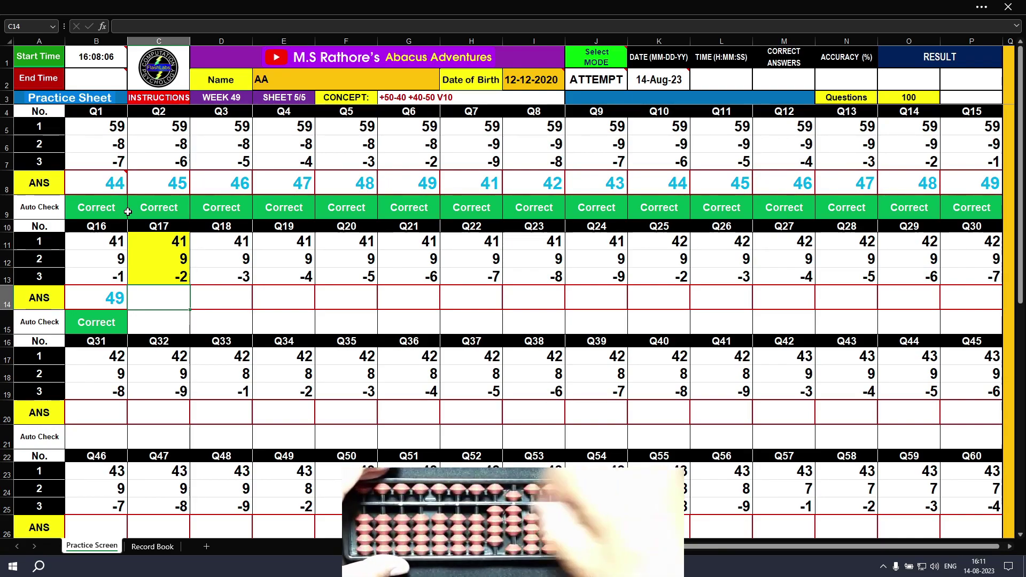
text(48)
key(Tab)
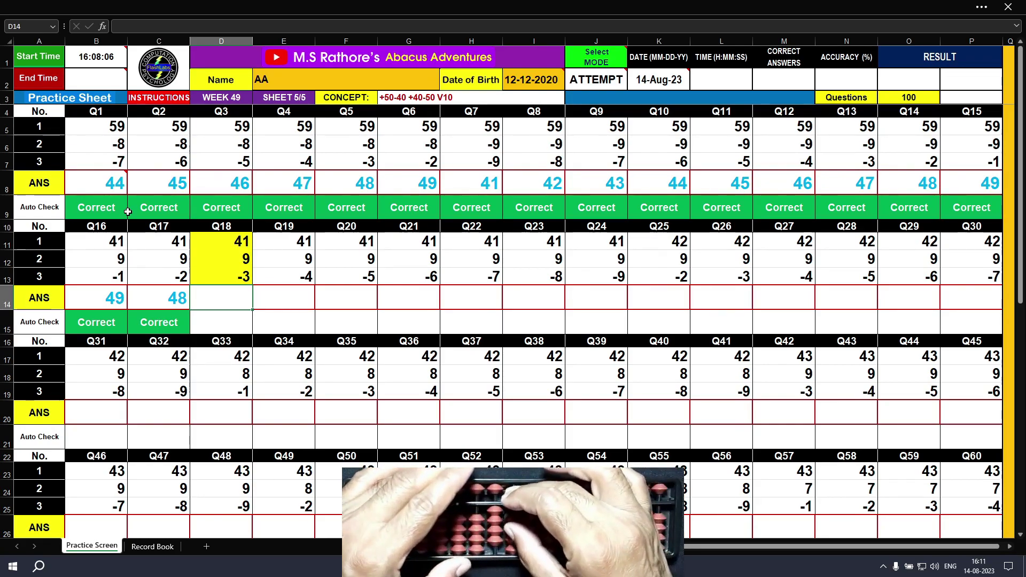
text(47)
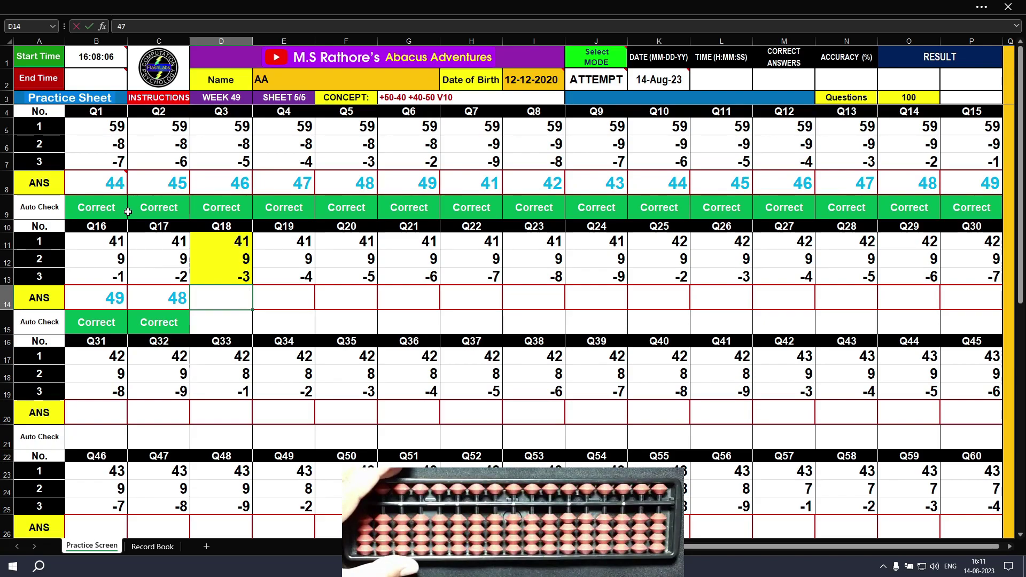
key(Tab)
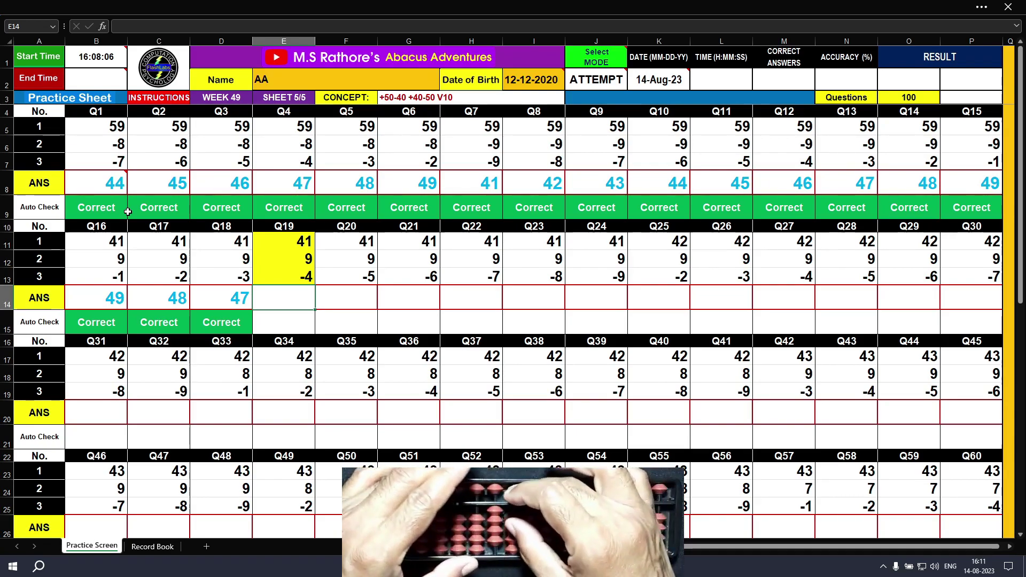
Step: Fill in the answers for questions Q19 to Q21 with 46, 45 and 44
text(46)
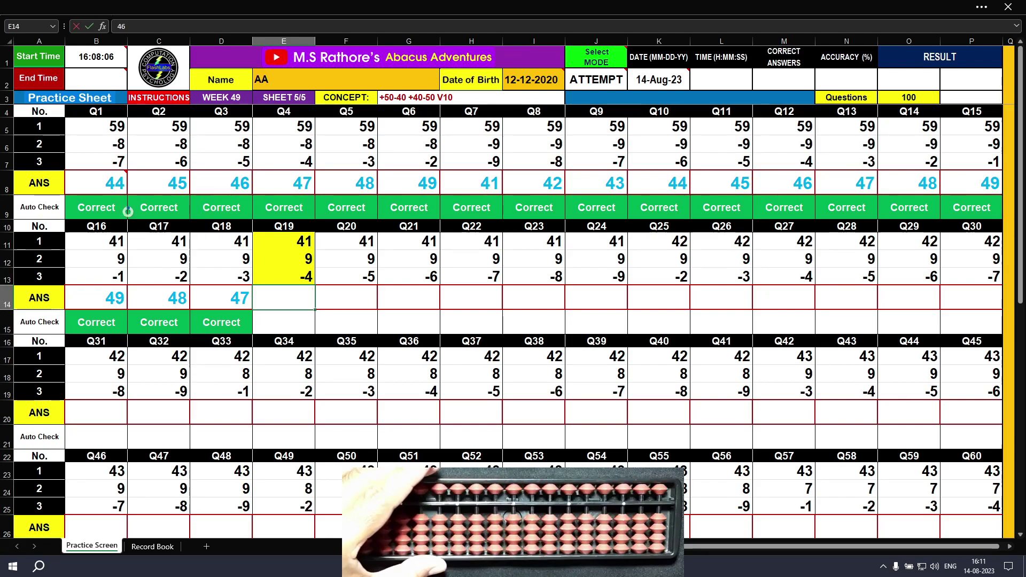
key(Tab)
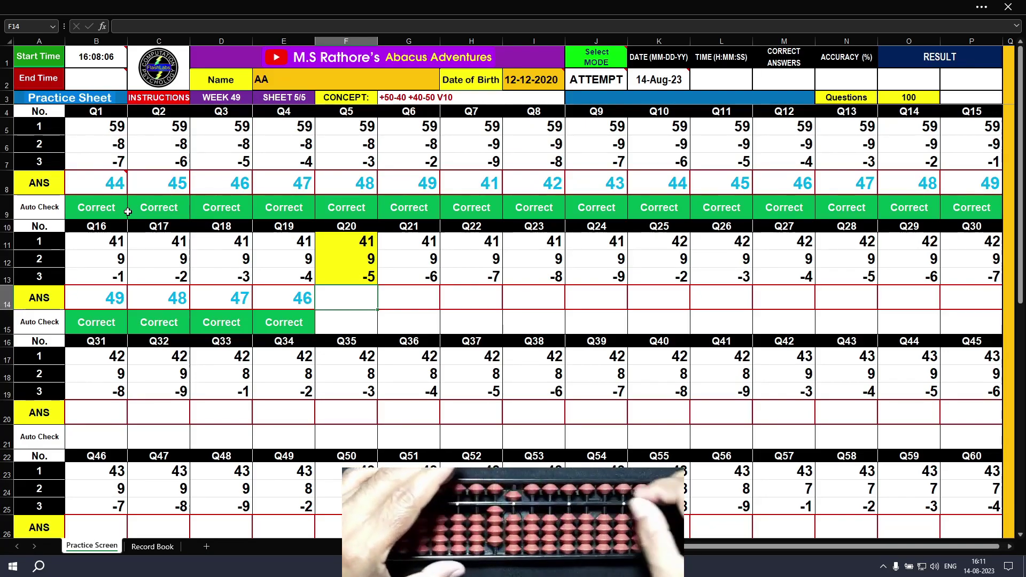
text(45)
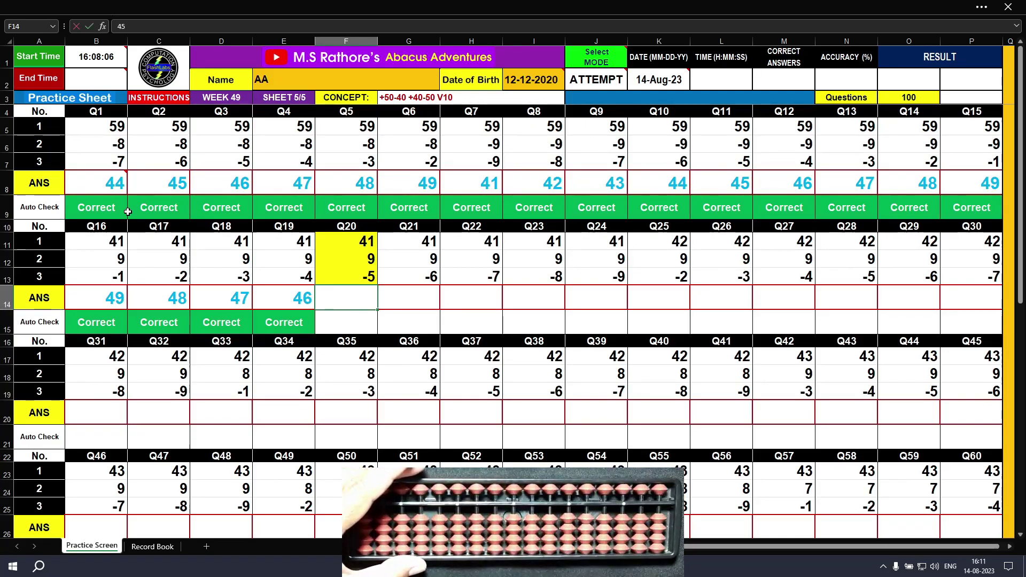
key(Tab)
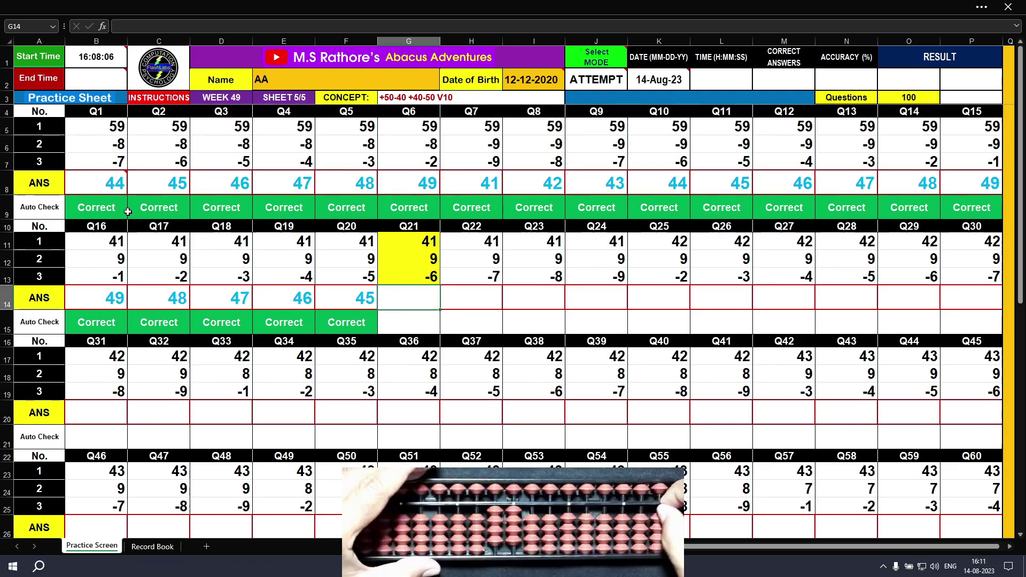
text(44)
key(Tab)
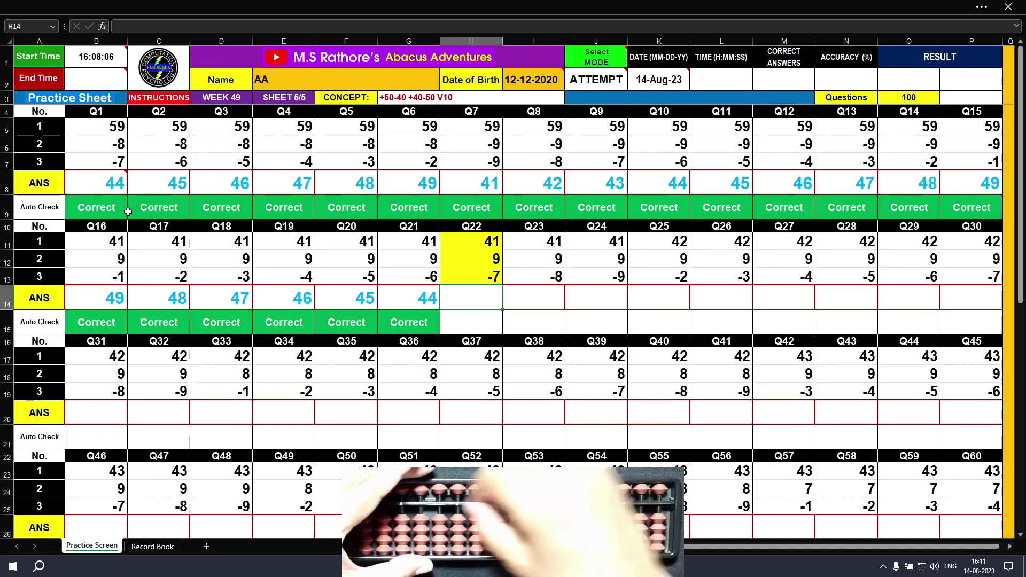
Step: Answer questions Q22, Q23 and Q24 with 43, 42 and 41 in the second answer row
text(43)
key(Tab)
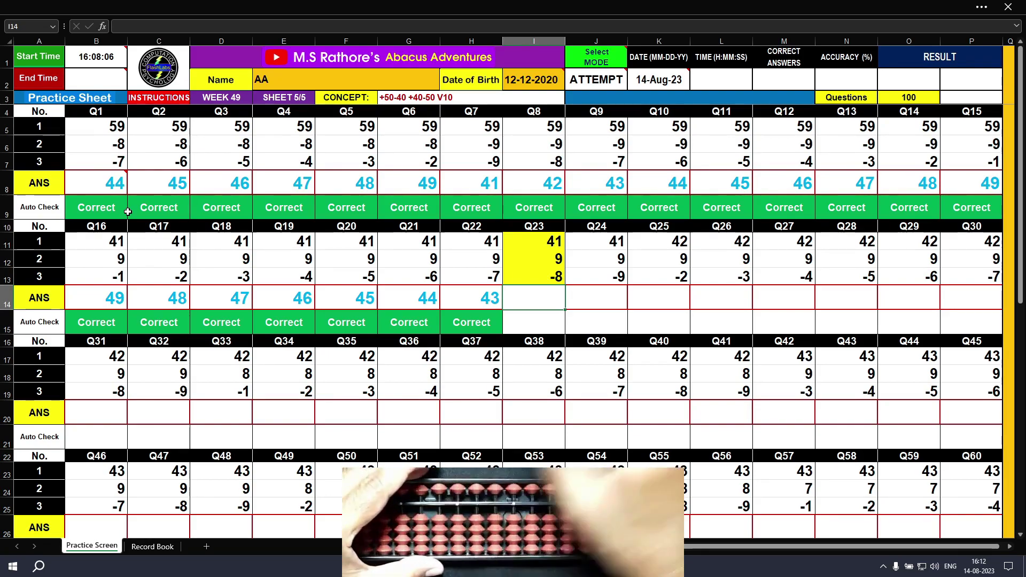
text(42)
key(Tab)
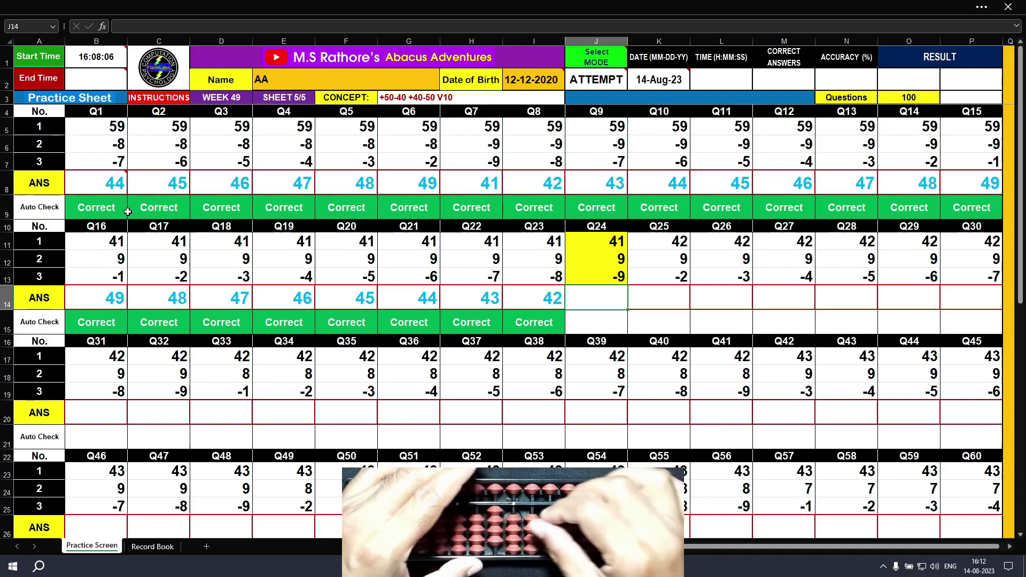
text(41)
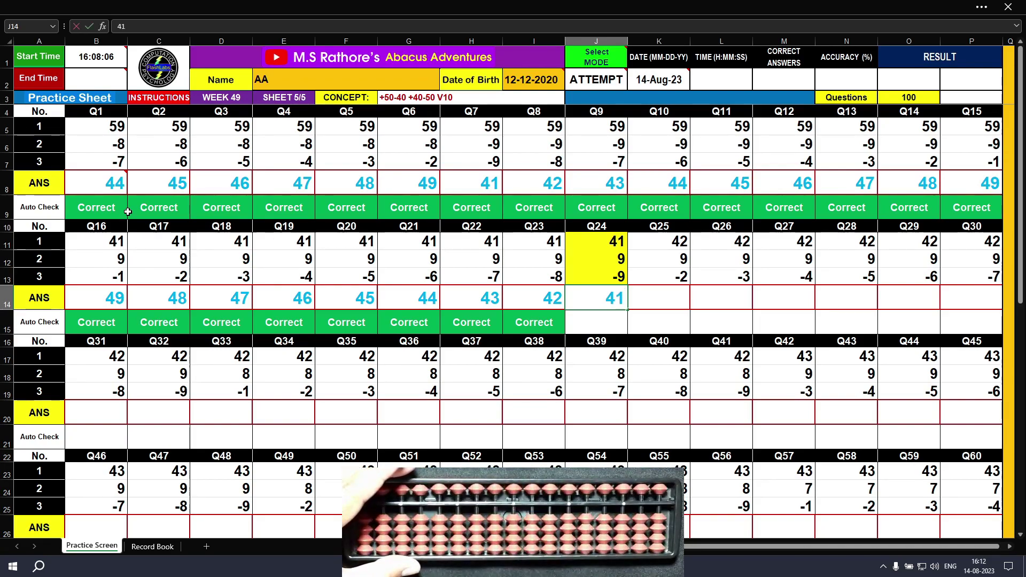
key(Tab)
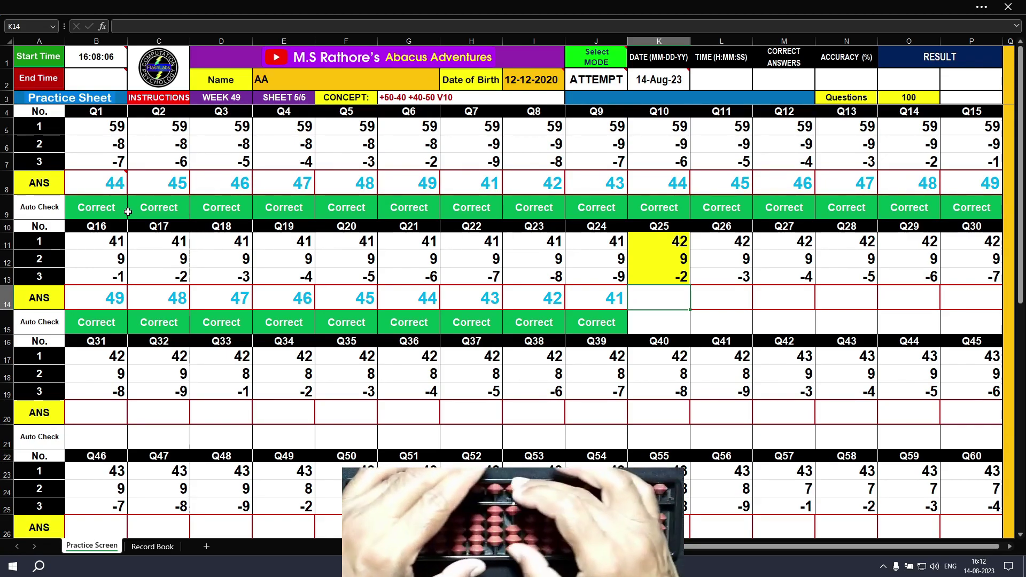
Step: Enter 49 and 48 as the answers to questions Q25 and Q26
text(49)
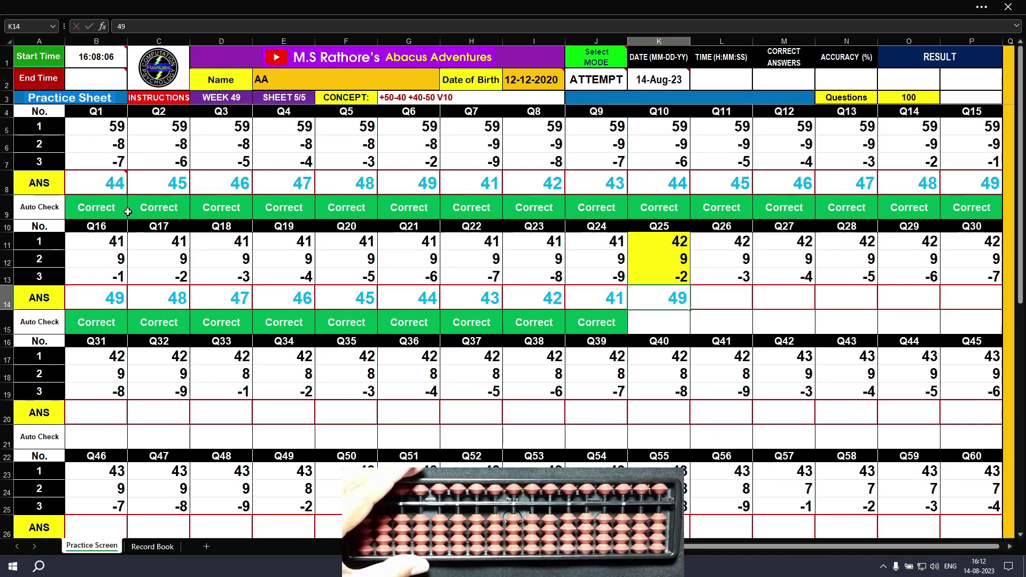
key(Tab)
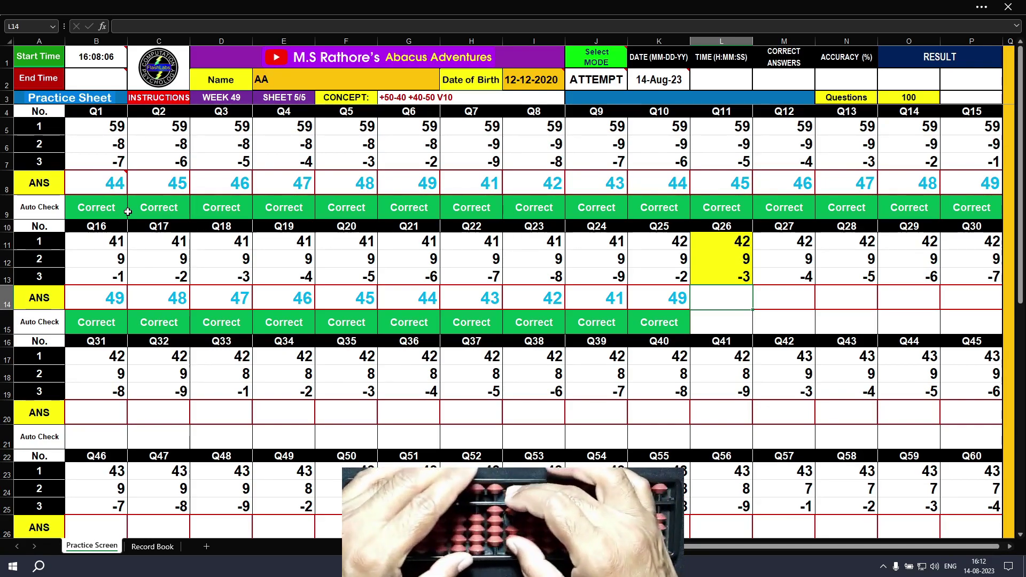
text(48)
key(Tab)
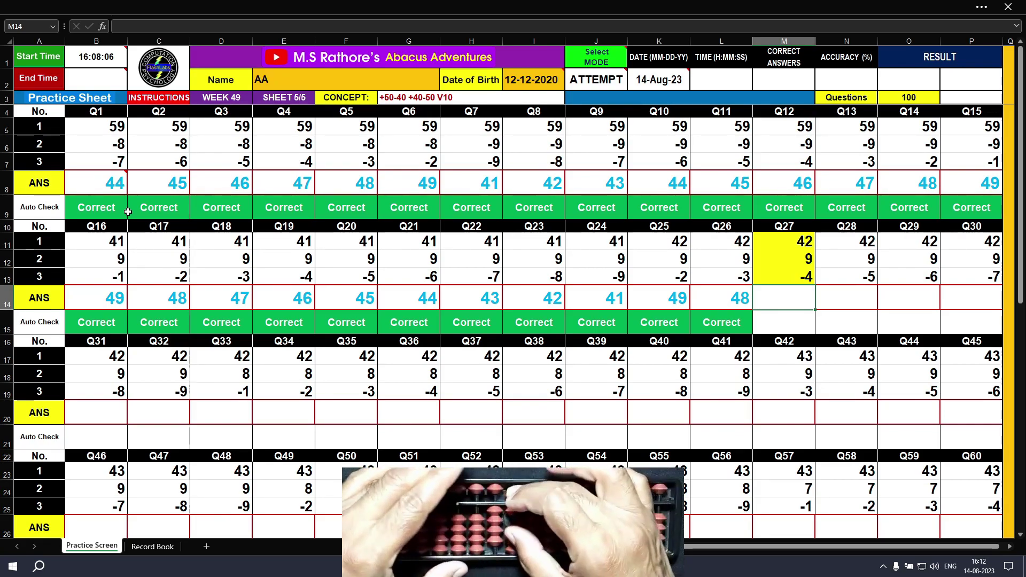
Step: Complete the second answer row with 47, 46, 45 and 44 for questions Q27 to Q30
text(47)
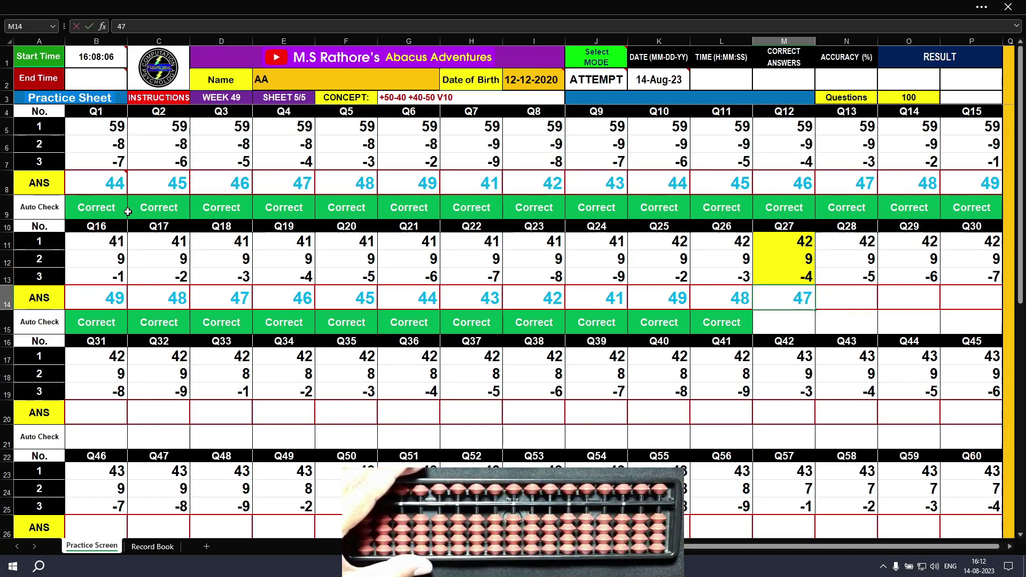
key(Tab)
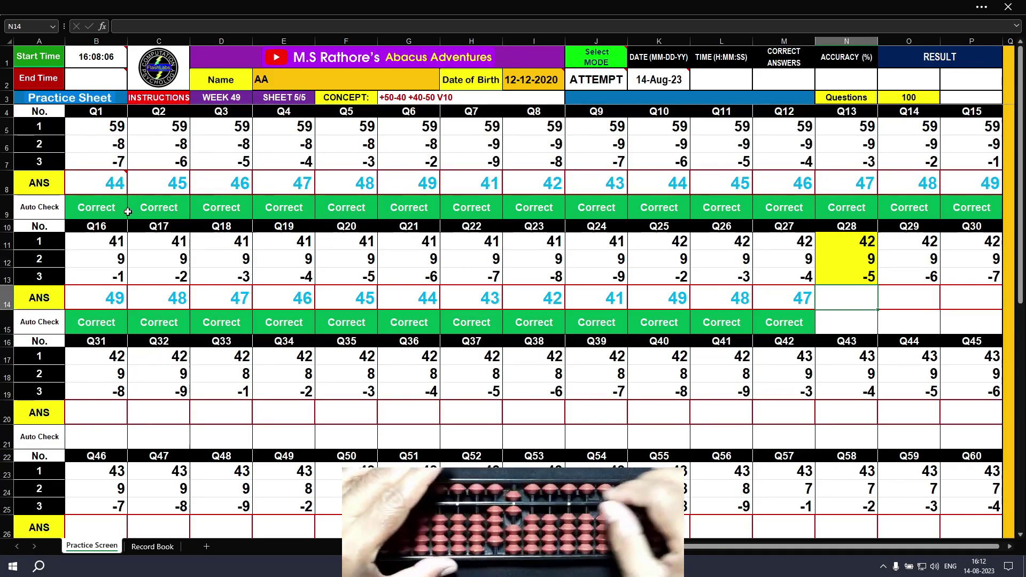
text(46)
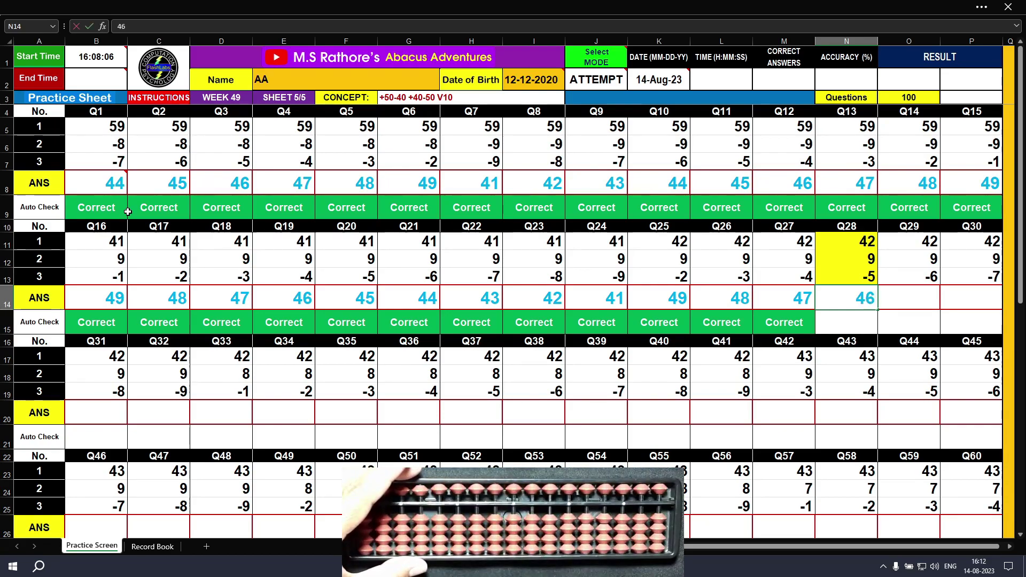
key(Return)
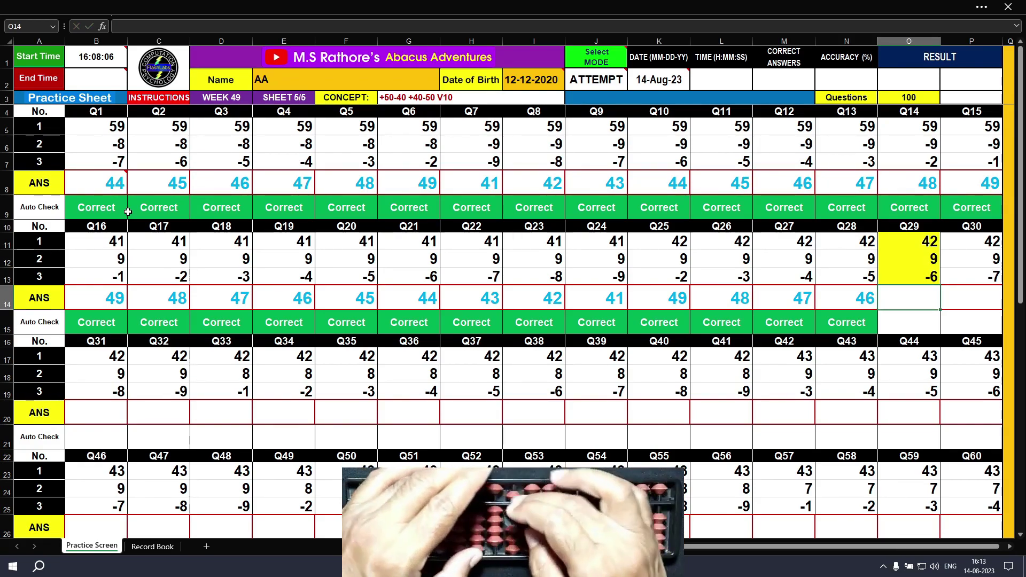
text(45)
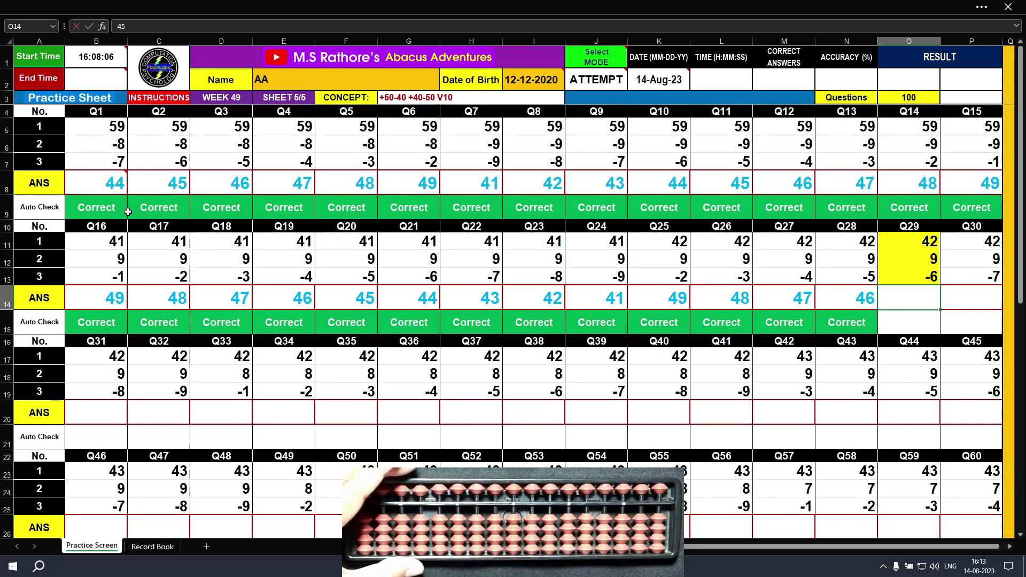
key(Tab)
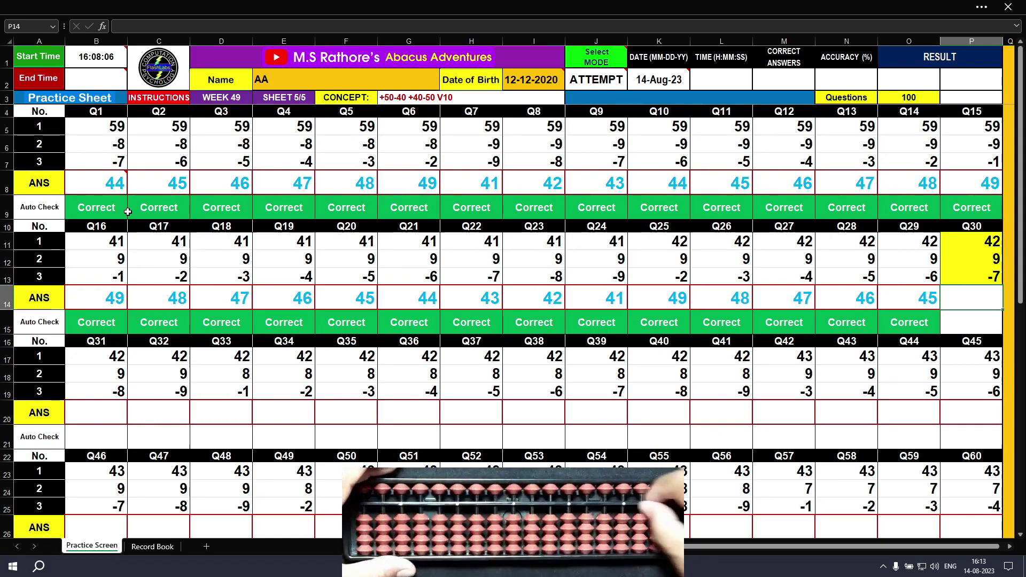
text(44)
key(Return)
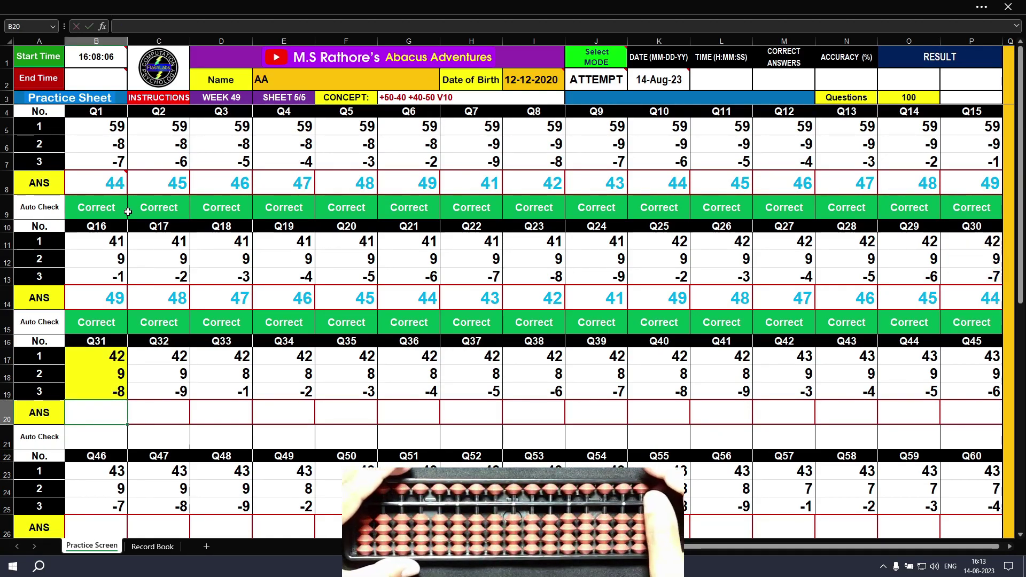
Step: Enter the answers 43, 42 and 49 for questions Q31 to Q33 in the third answer row
scroll(115, 218, down, 3)
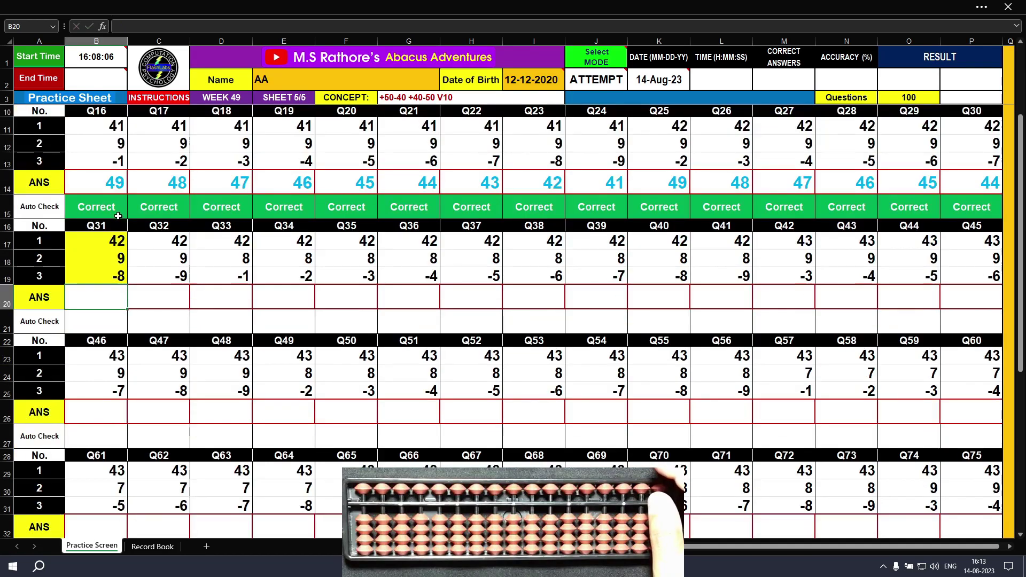
scroll(115, 218, down, 1)
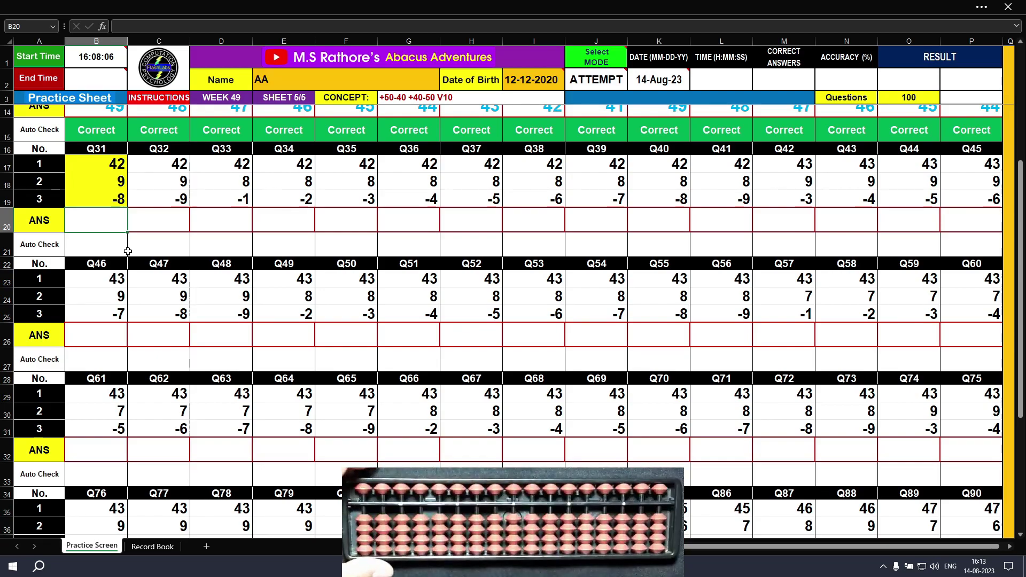
text(43)
key(Tab)
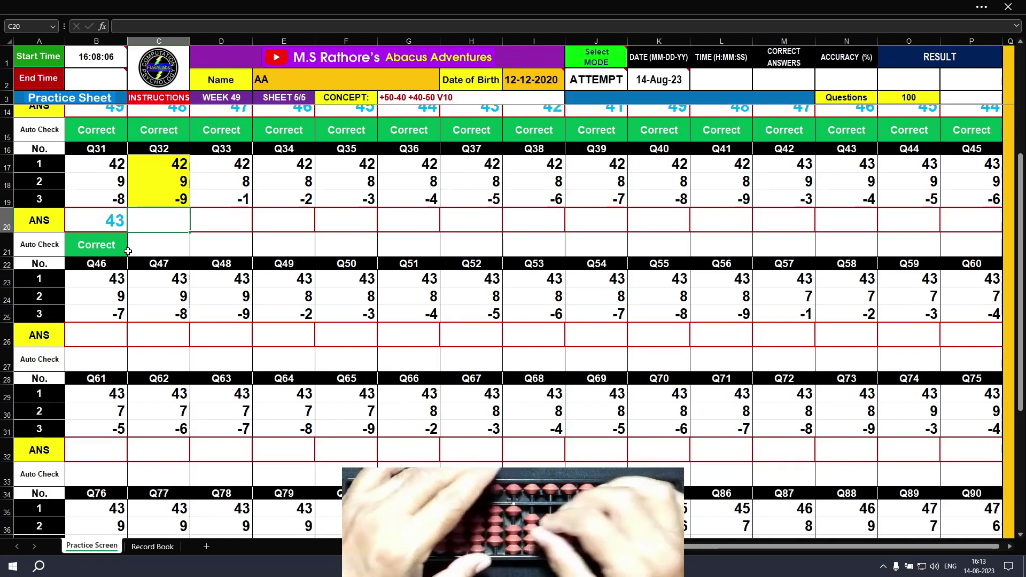
text(42)
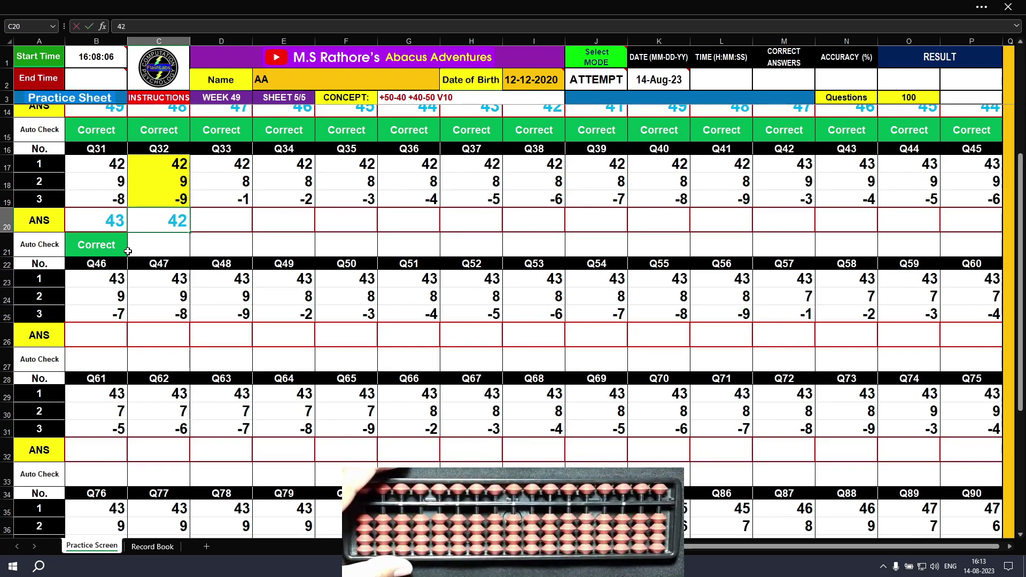
key(Tab)
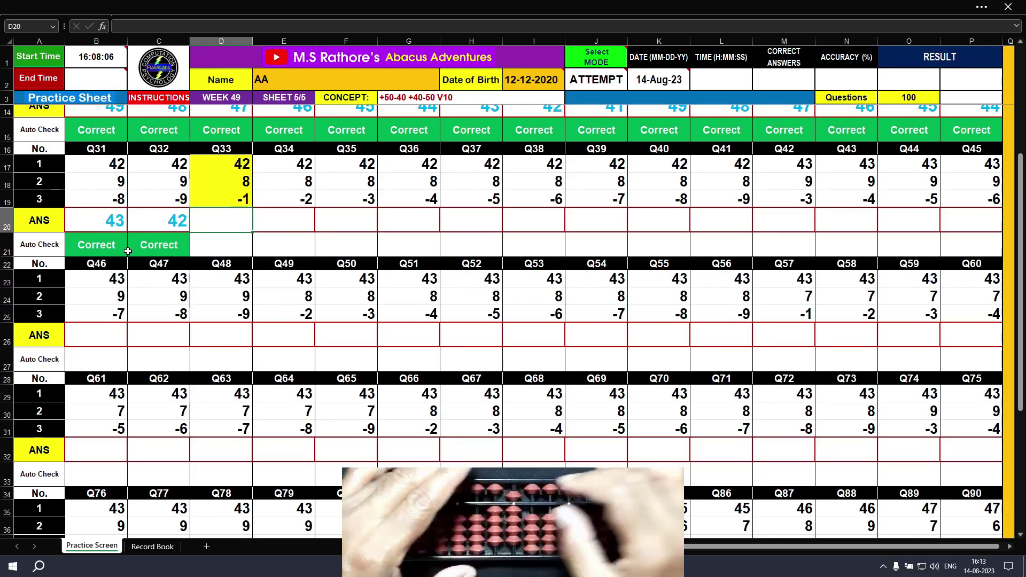
text(49)
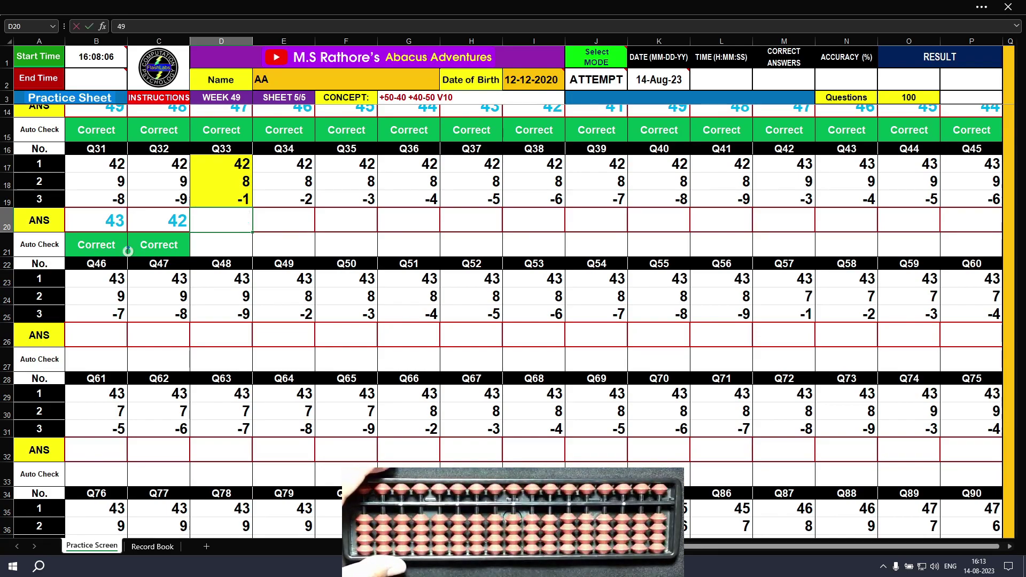
key(Tab)
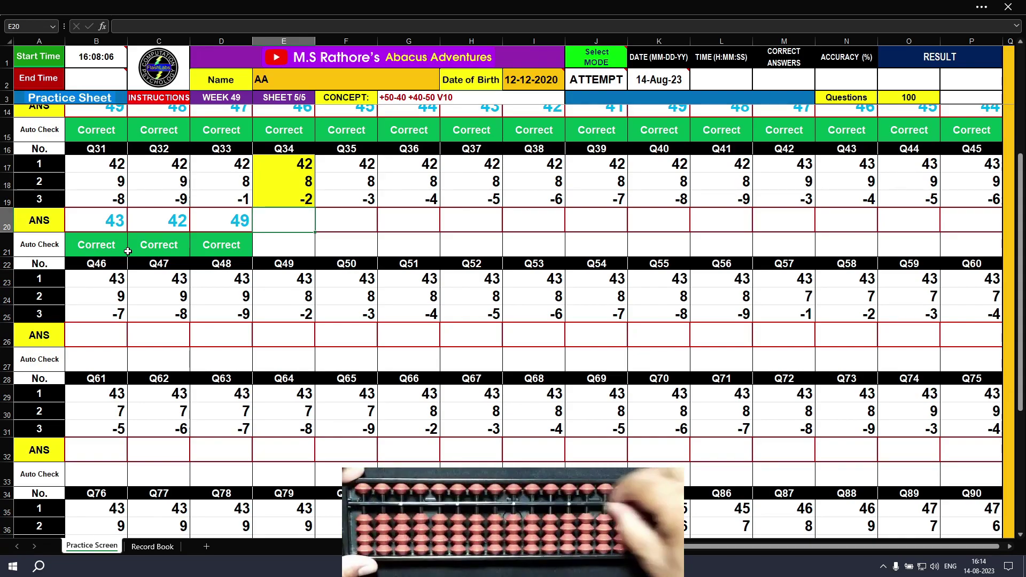
Step: Fill in the answers for questions Q34 to Q36 with 48, 47 and 46
text(48)
key(Tab)
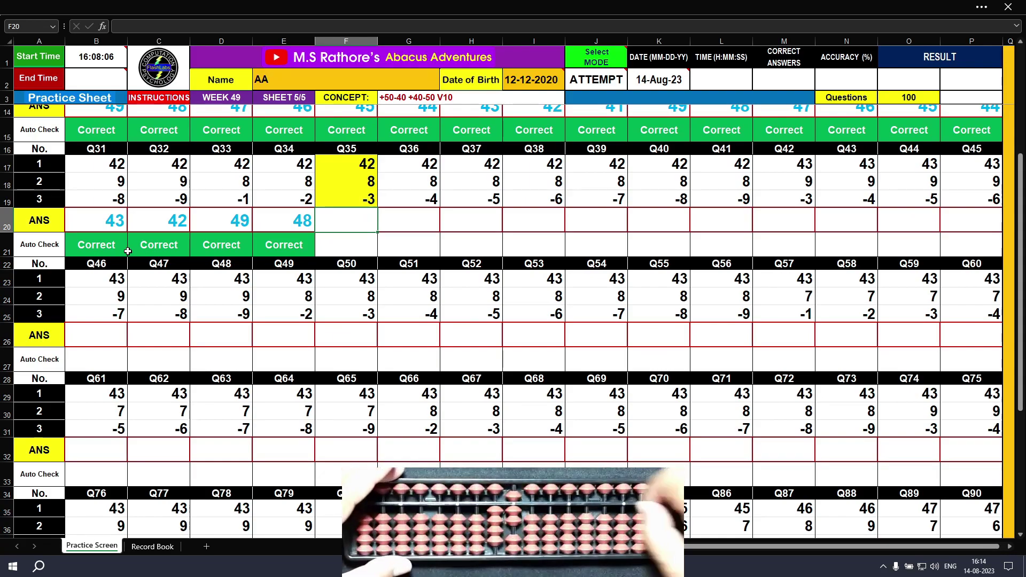
text(47)
key(Tab)
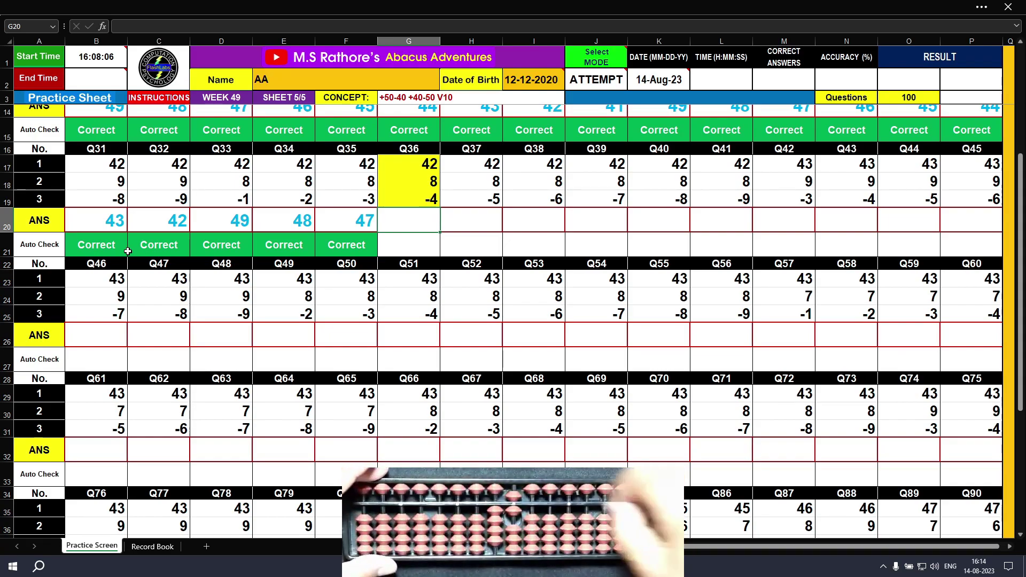
text(46)
key(Tab)
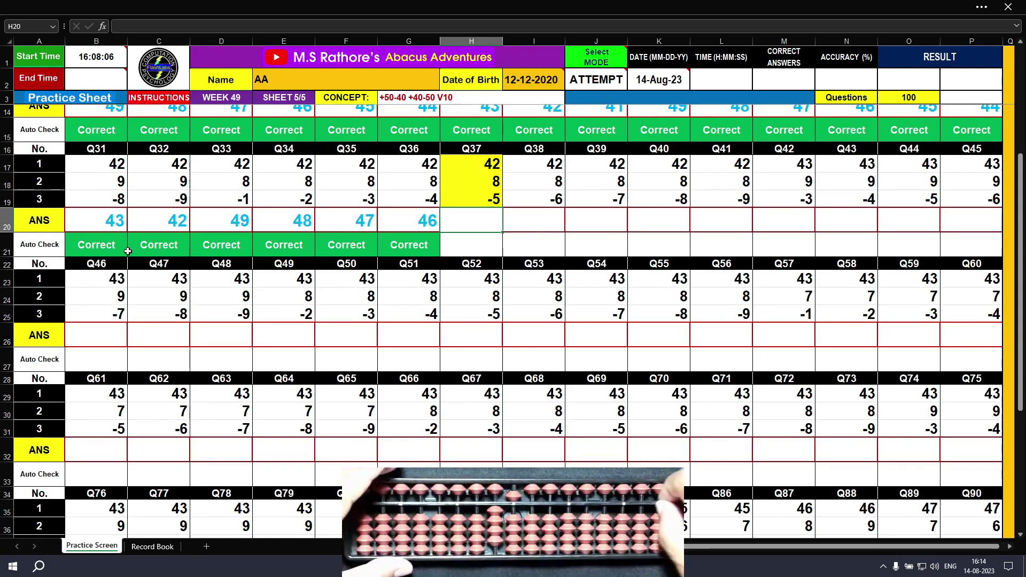
Step: Answer questions Q37, Q38 and Q39 with 45, 44 and 43 in the third answer row
text(45)
key(Tab)
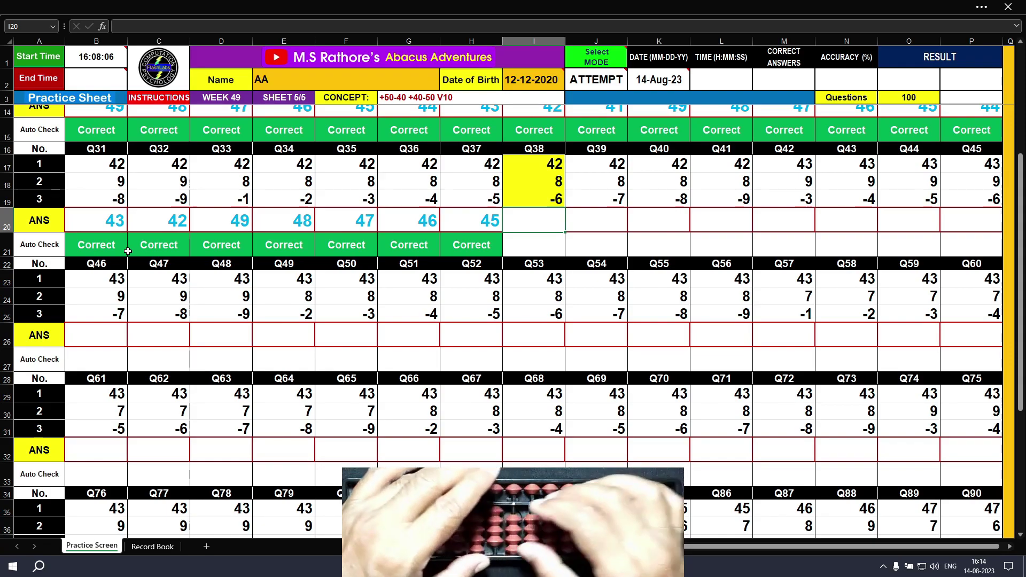
text(44)
key(Return)
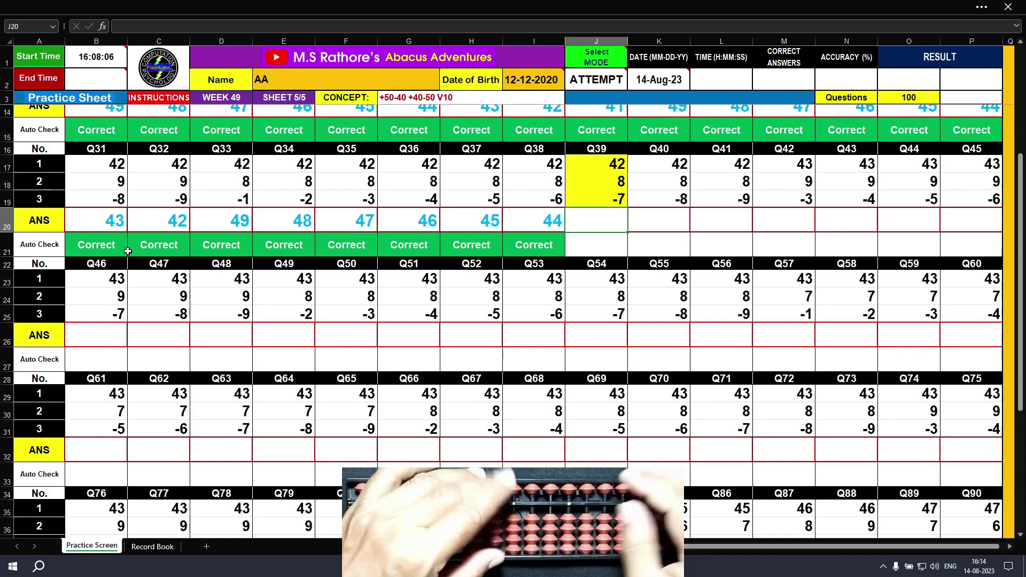
text(43)
key(Tab)
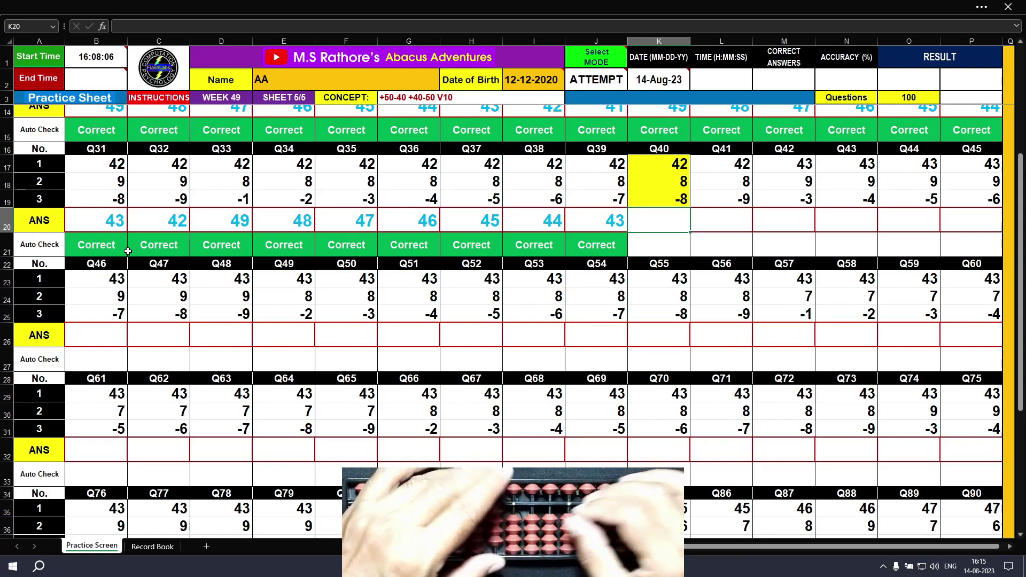
Step: Enter 42, 41 and 49 as the answers to questions Q40, Q41 and Q42
text(42)
key(Tab)
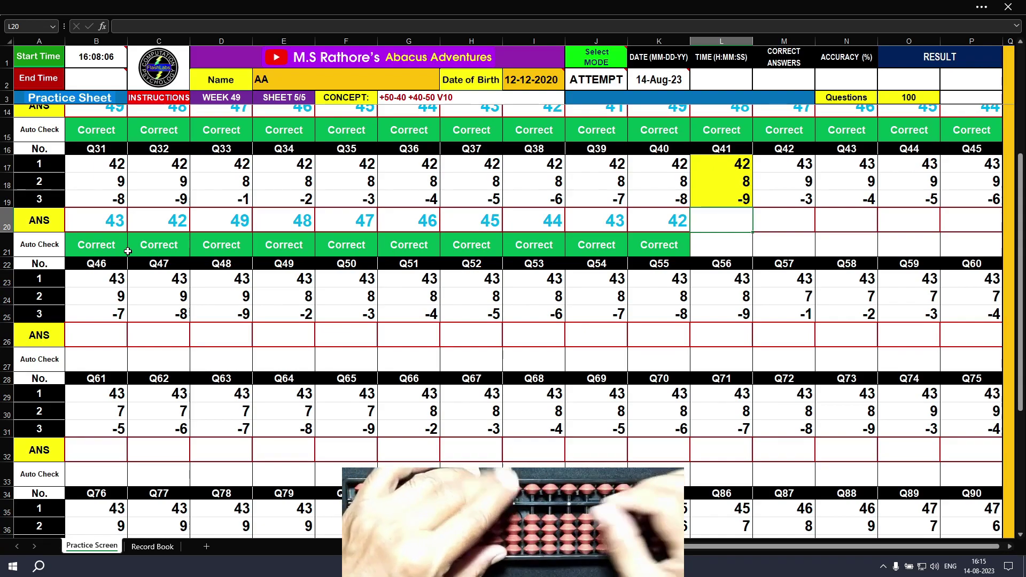
text(41)
key(Tab)
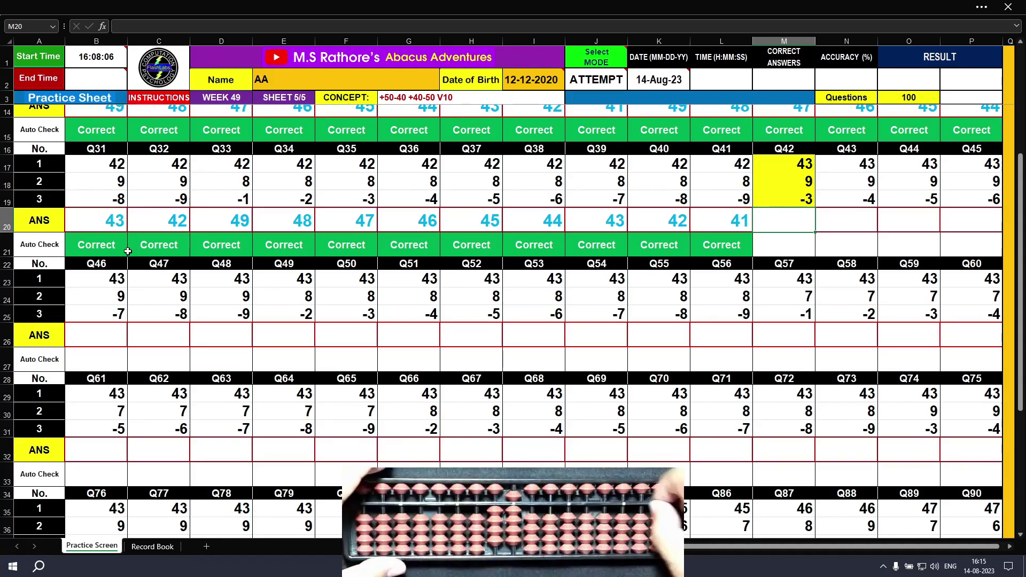
text(49)
key(Return)
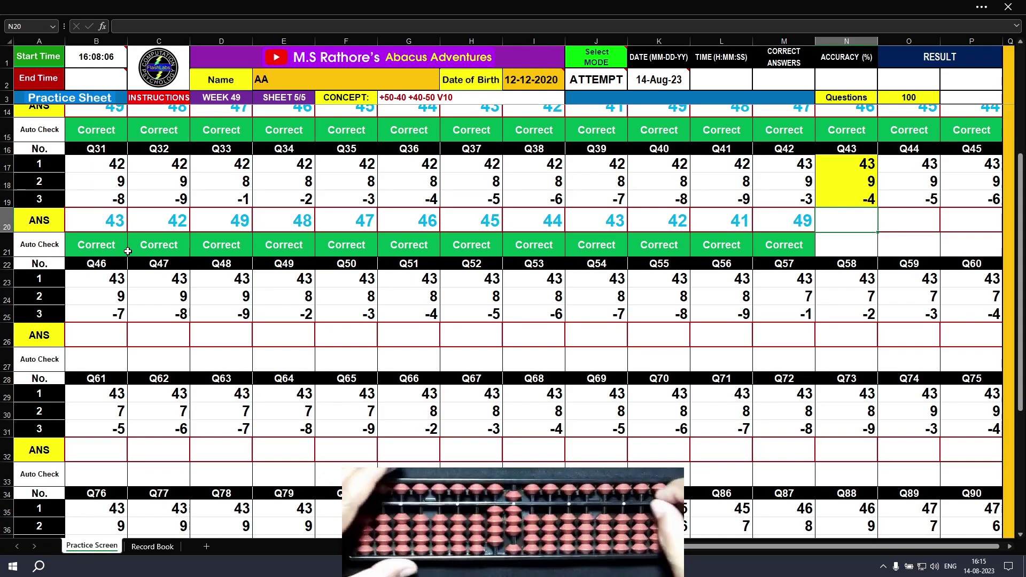
Step: Complete the third answer row with 48, 47 and 46 for questions Q43 to Q45
text(48)
key(Tab)
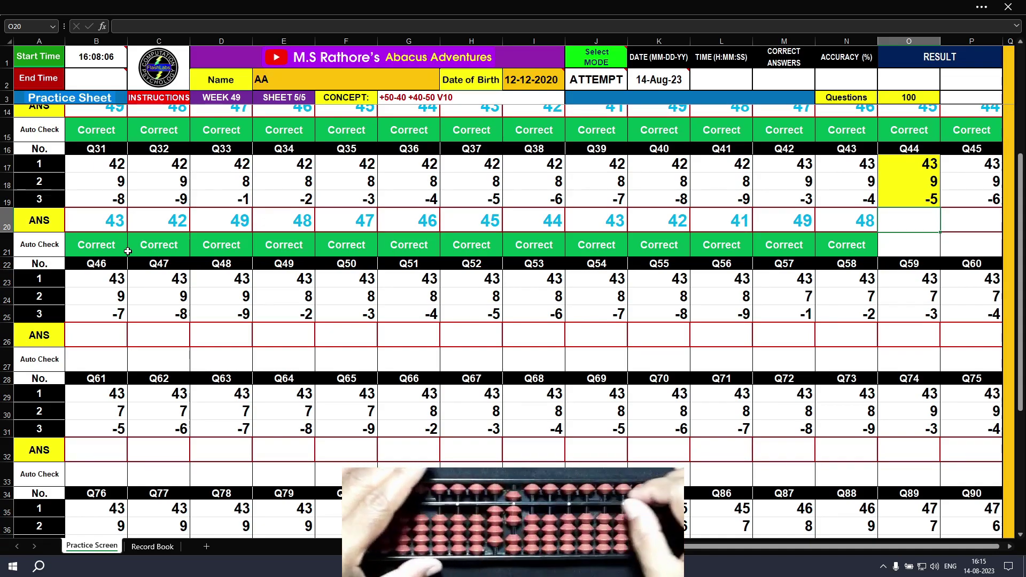
text(47)
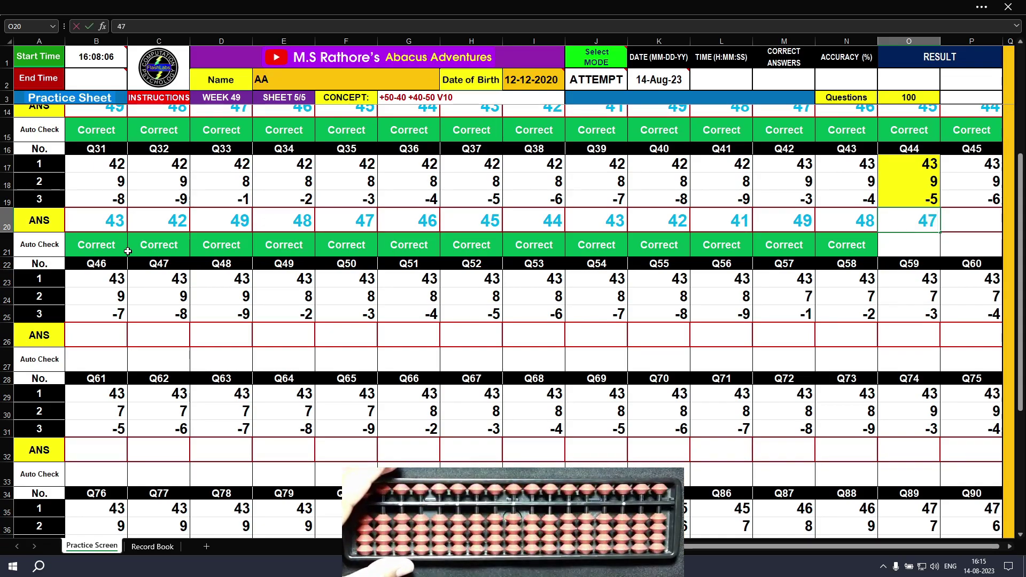
key(Tab)
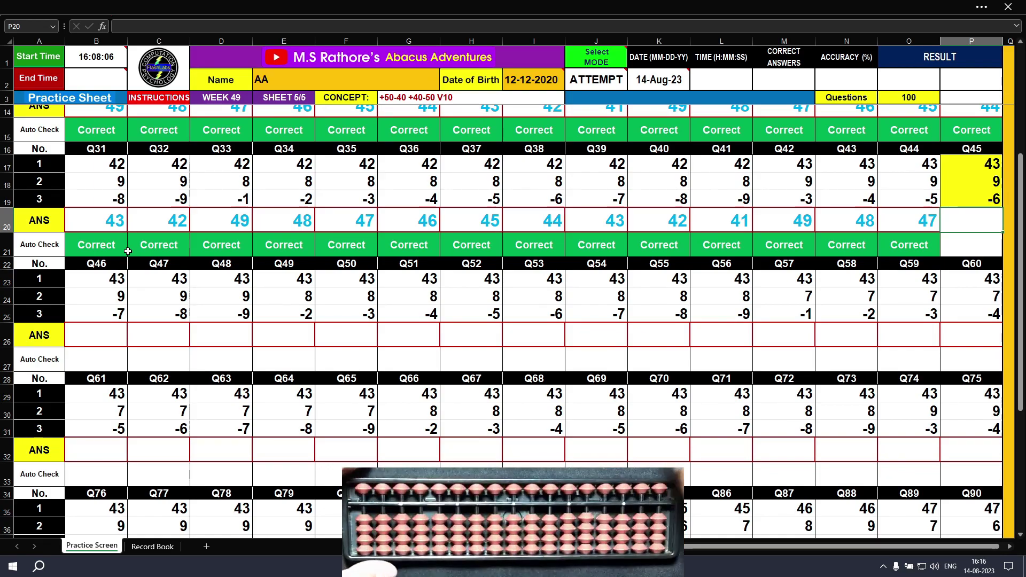
text(46)
key(Return)
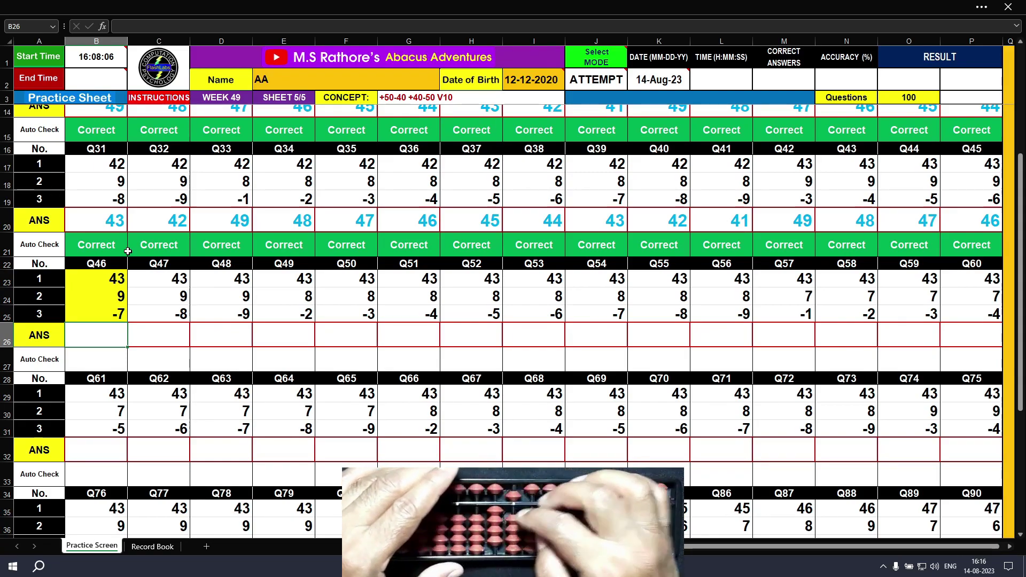
Step: Enter the answers 45, 44 and 43 for questions Q46 to Q48 in the fourth answer row
text(45)
key(Tab)
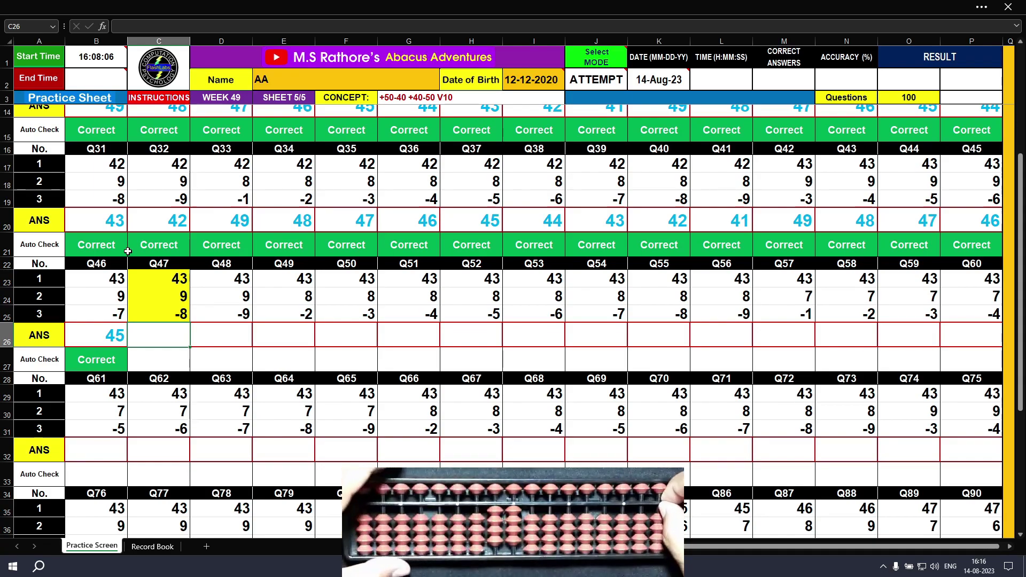
text(44)
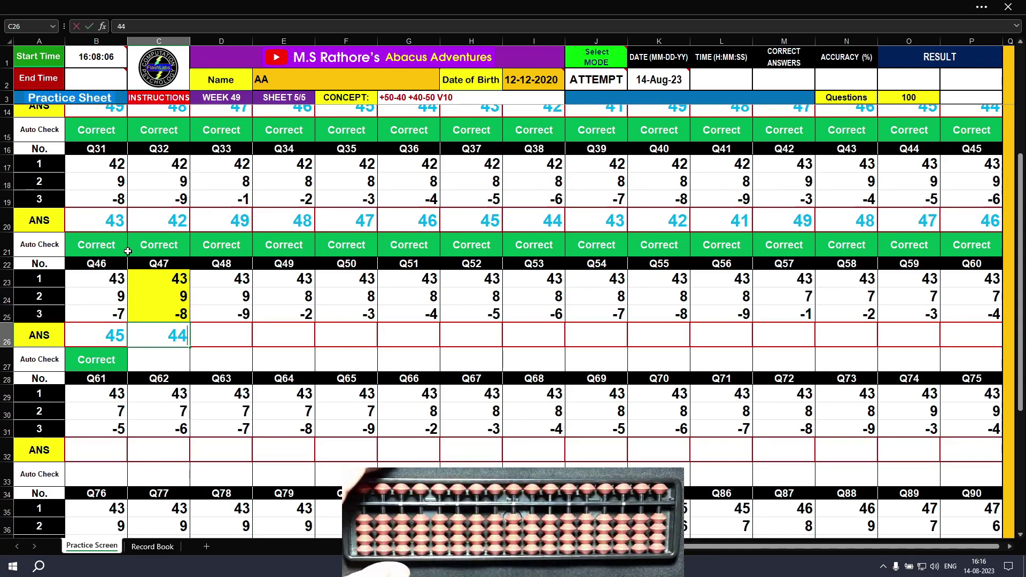
key(Tab)
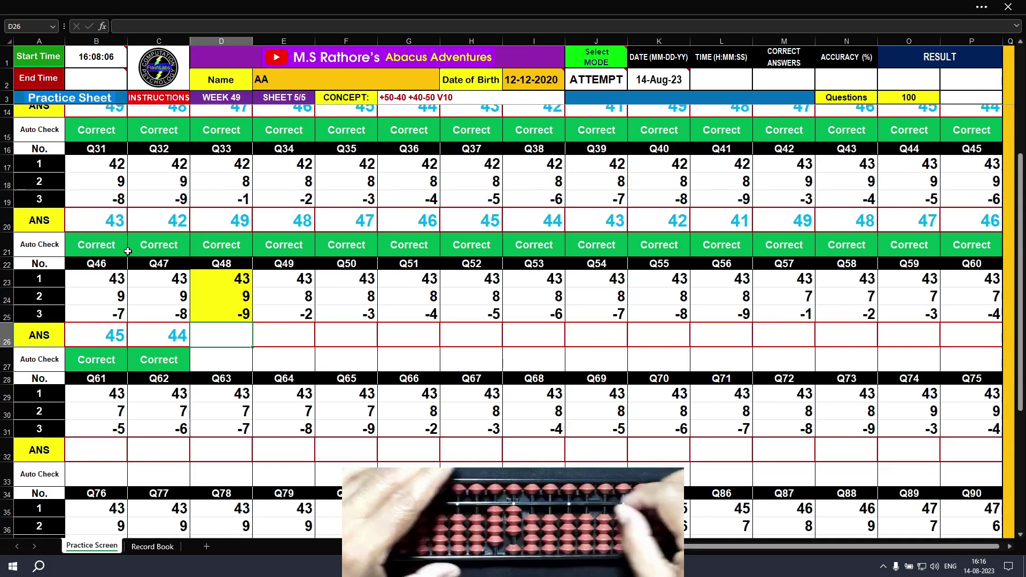
text(43)
key(Tab)
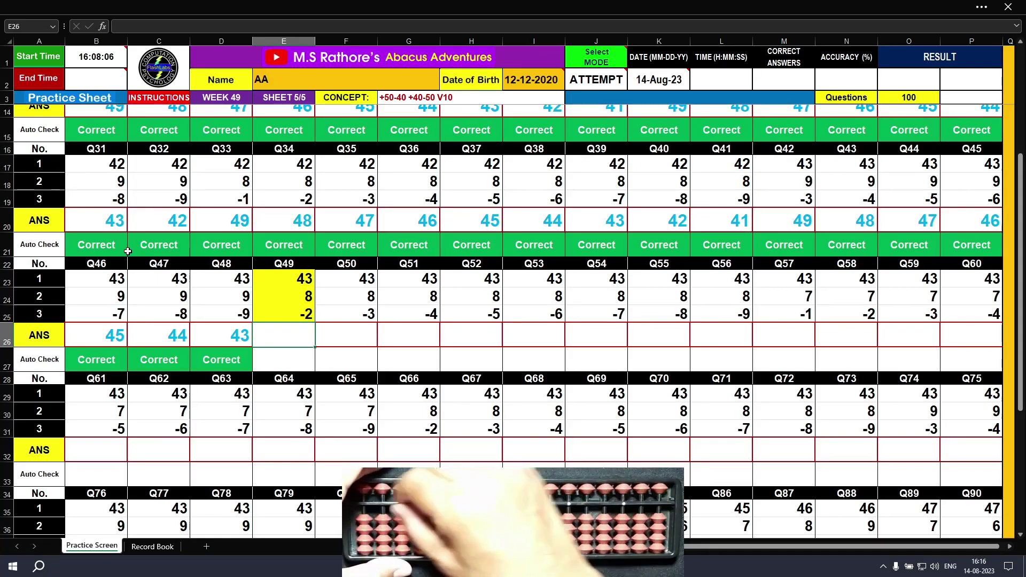
Step: Fill in the answers for questions Q49 to Q51 with 49, 48 and 47
text(49)
key(Tab)
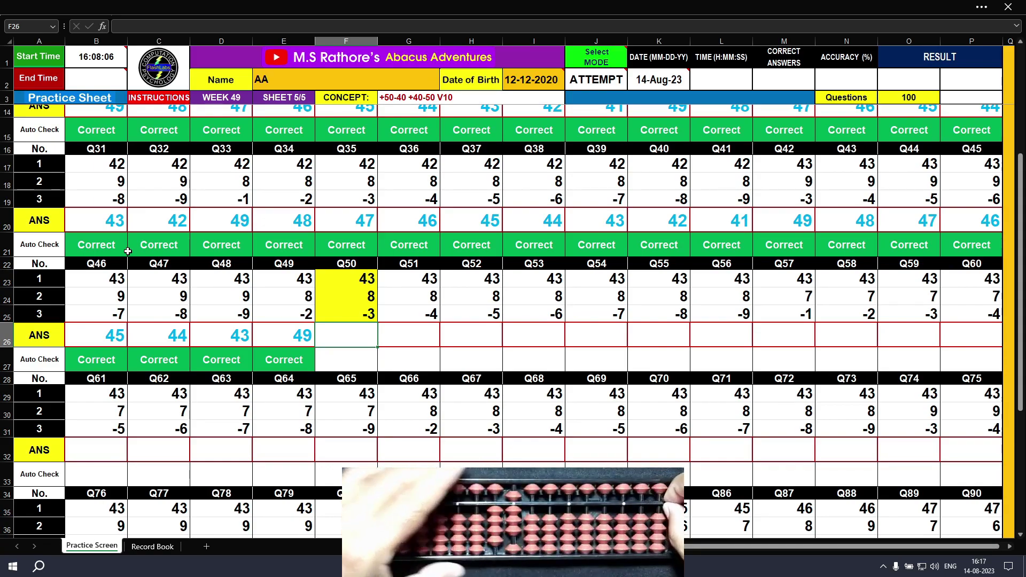
text(48)
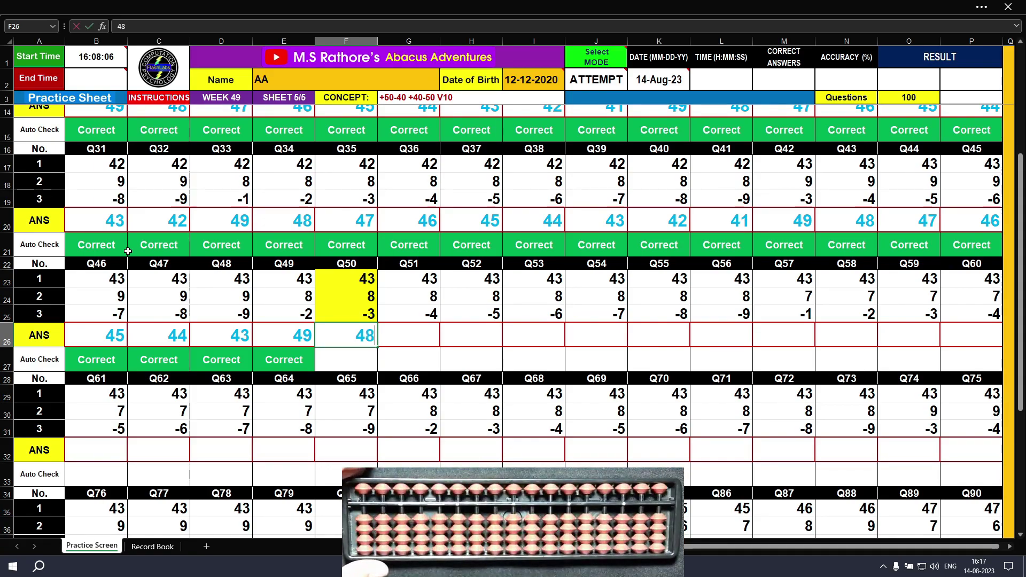
key(Tab)
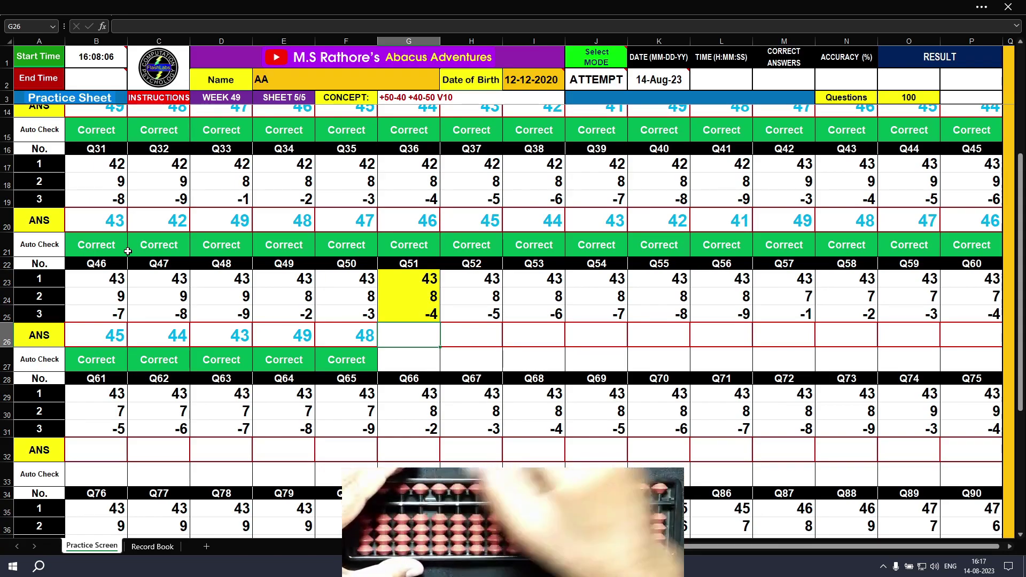
text(47)
key(Tab)
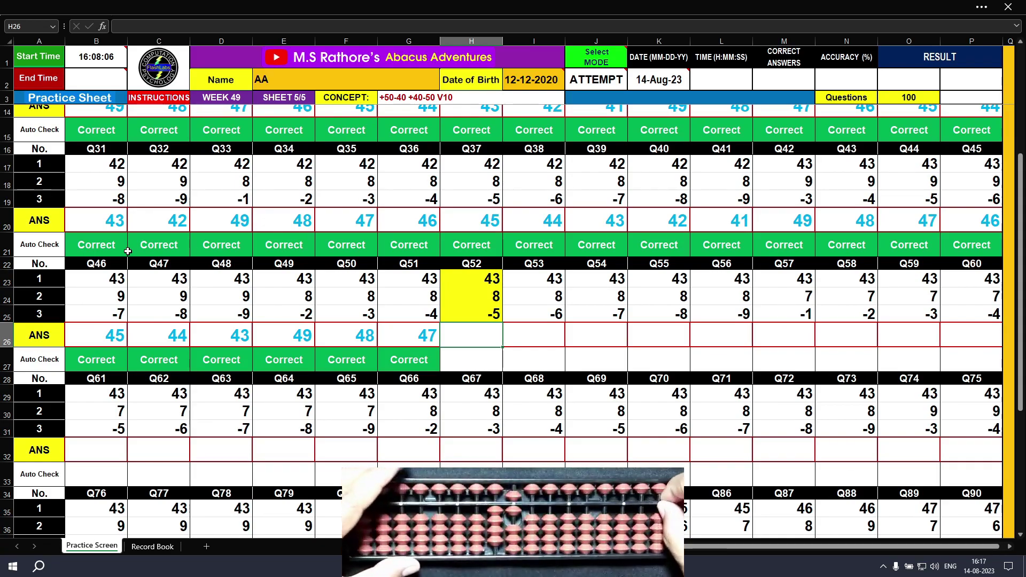
Step: Enter the answers 46, 45 and 44 for questions Q52, Q53 and Q54
text(46)
key(Tab)
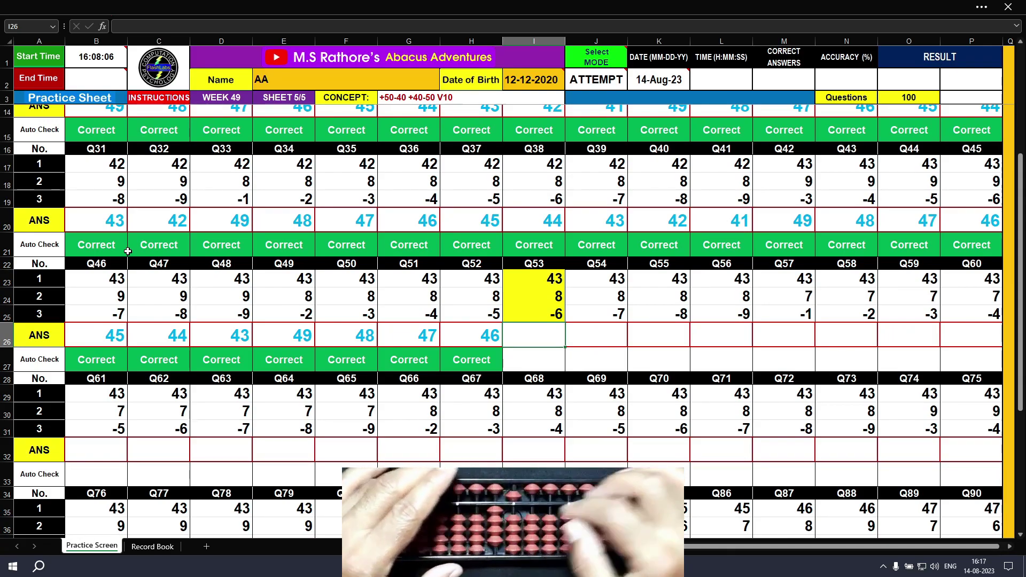
text(45)
key(Tab)
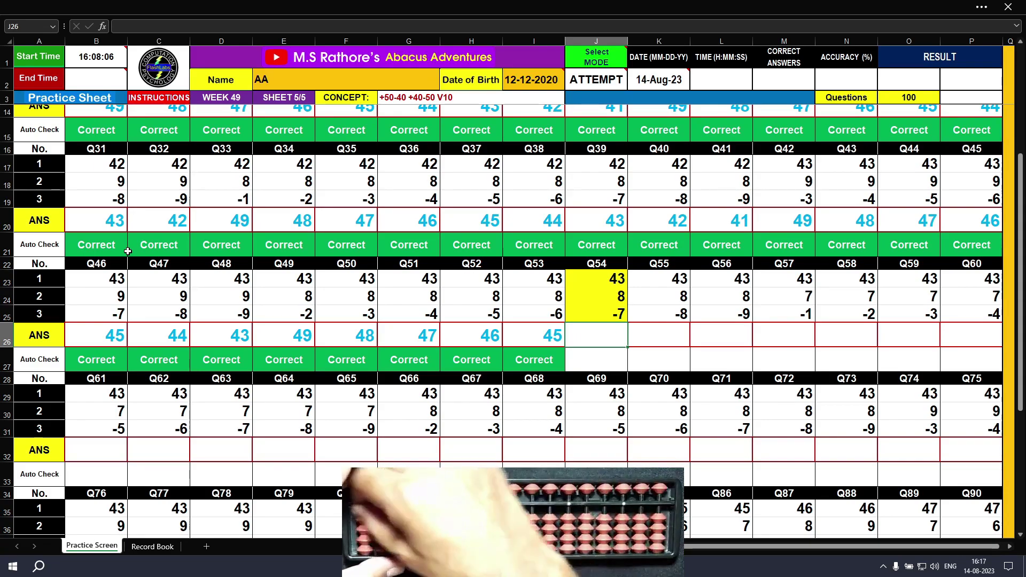
text(44)
key(Tab)
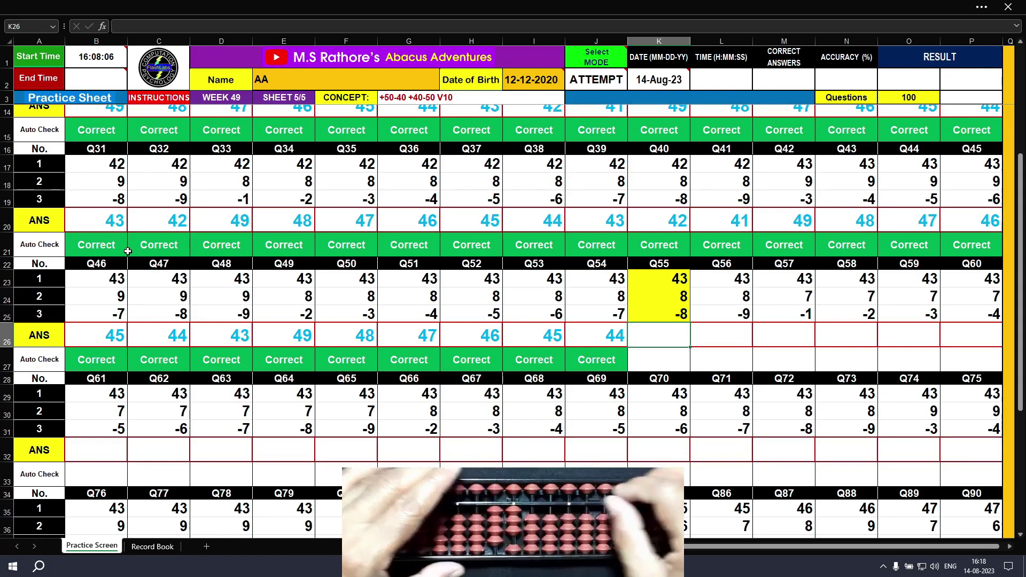
Step: Fill in 43, 42 and 49 as the answers to questions Q55 to Q57
text(43)
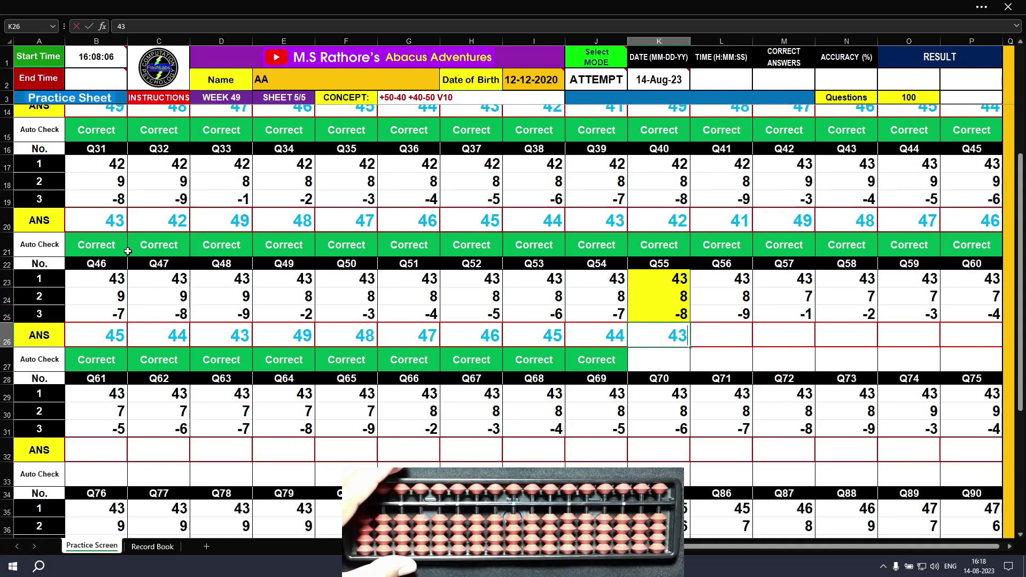
key(Tab)
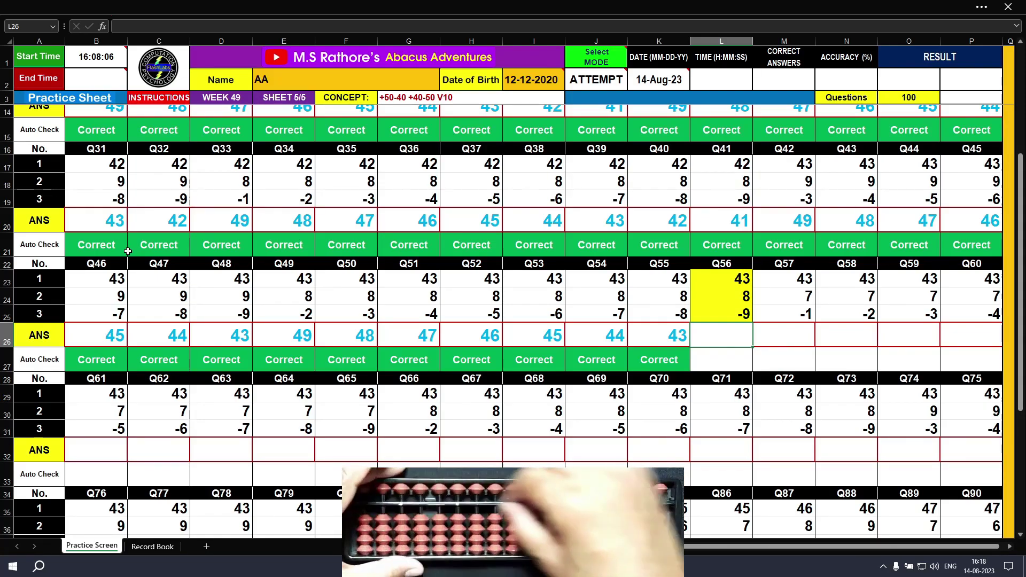
text(42)
key(Tab)
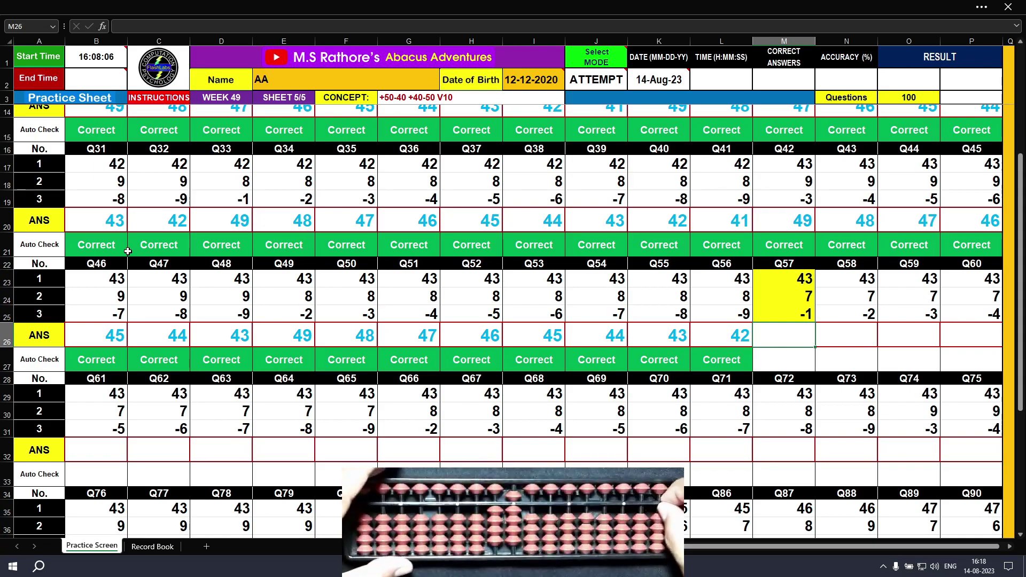
text(49)
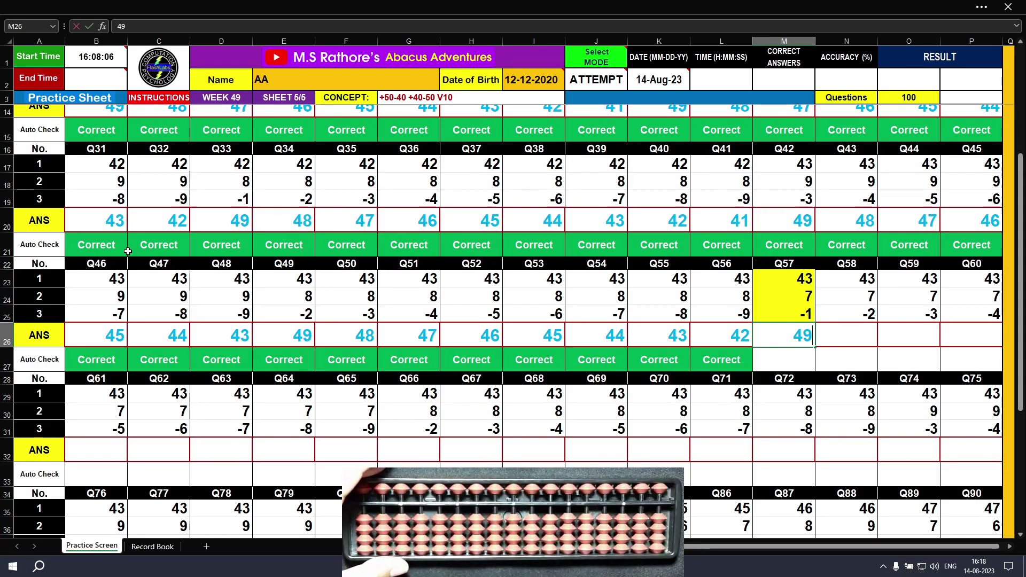
key(Tab)
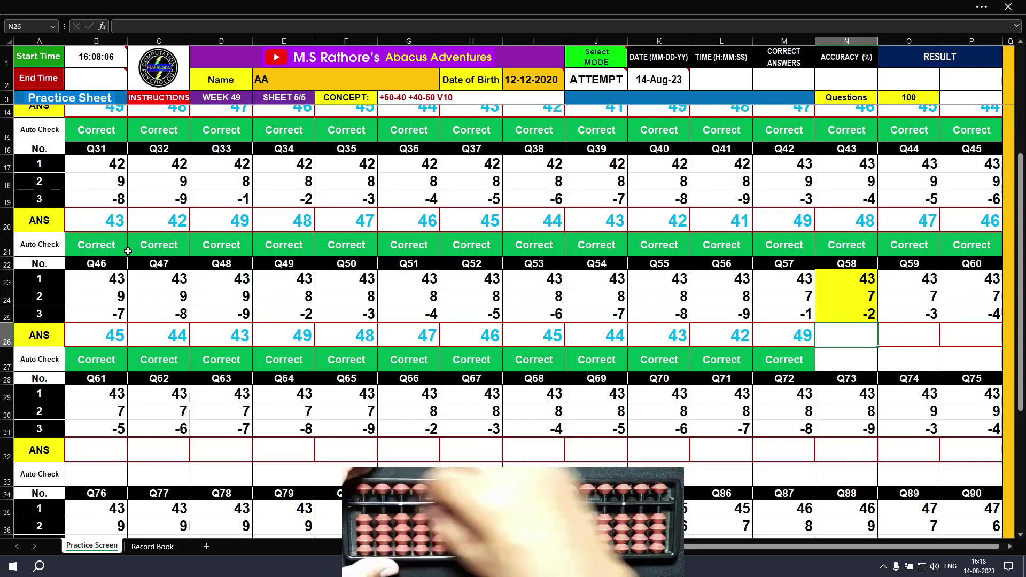
Step: Complete the fourth answer row with 48, 47 and 46 for questions Q58 to Q60
text(48)
key(Tab)
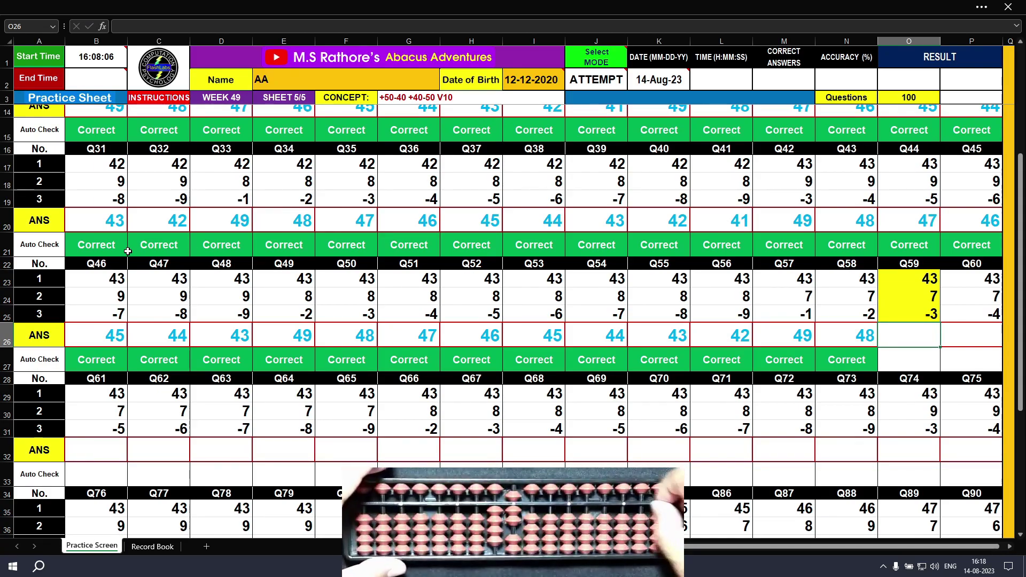
text(47)
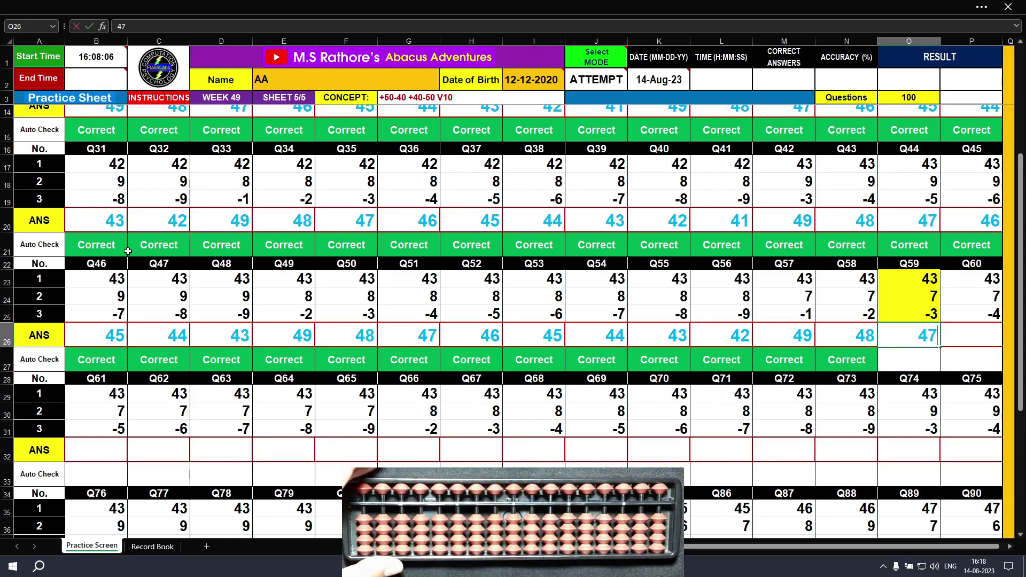
key(Tab)
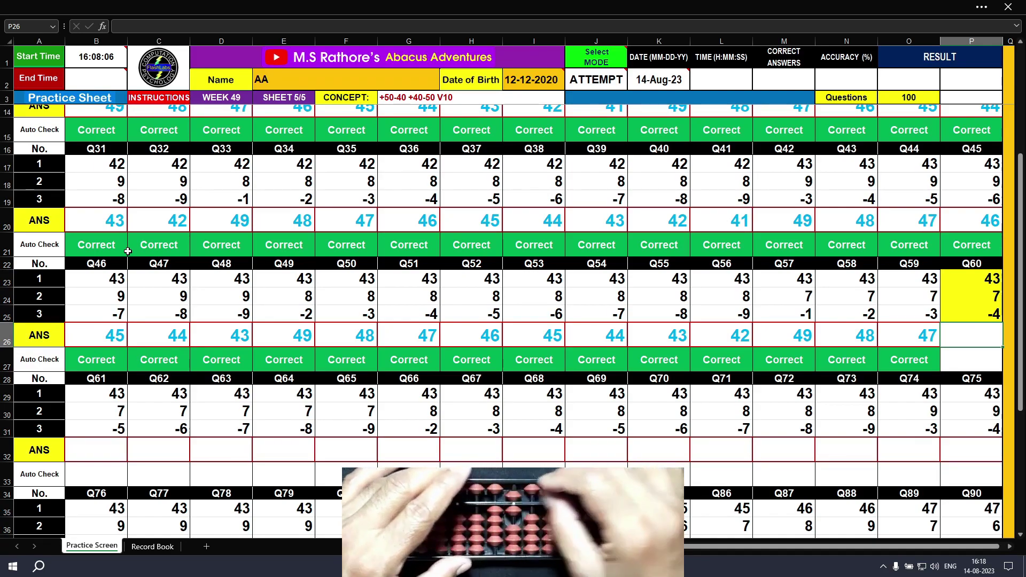
text(46)
key(Return)
Step: Enter the answers 45, 44 and 43 for questions Q61 to Q63 in the fifth answer row
scroll(128, 251, down, 2)
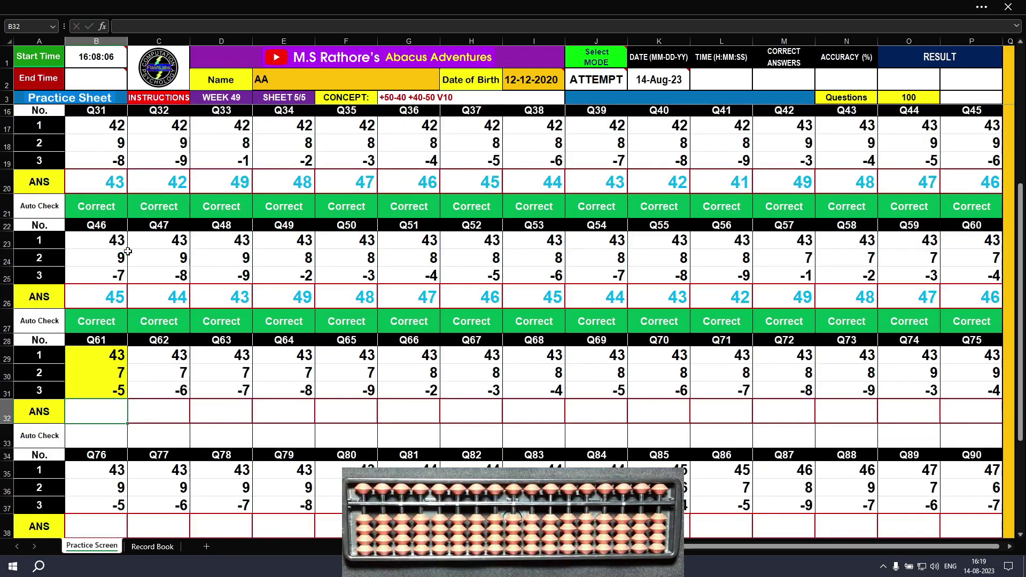
scroll(128, 251, down, 3)
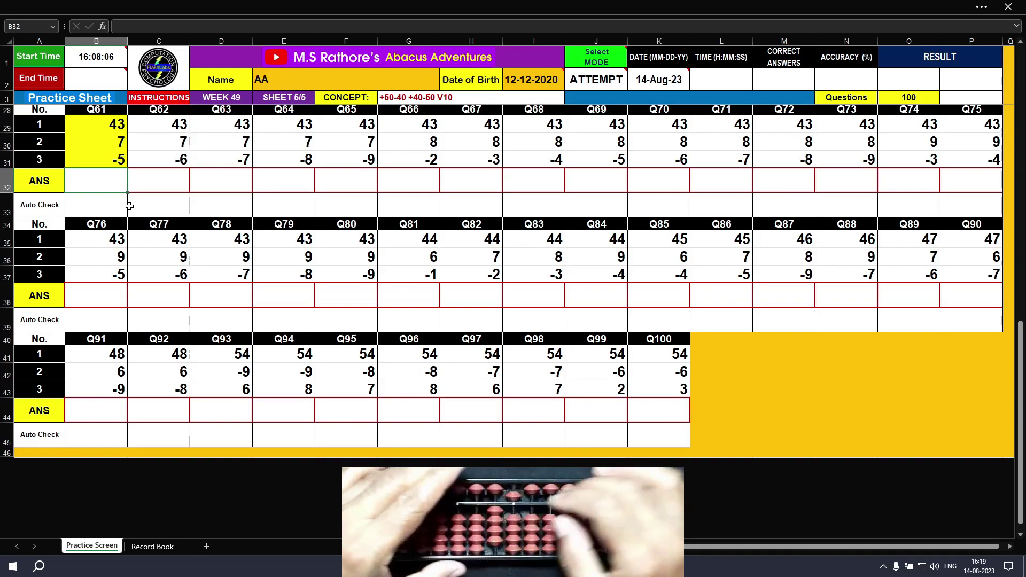
text(45)
key(Tab)
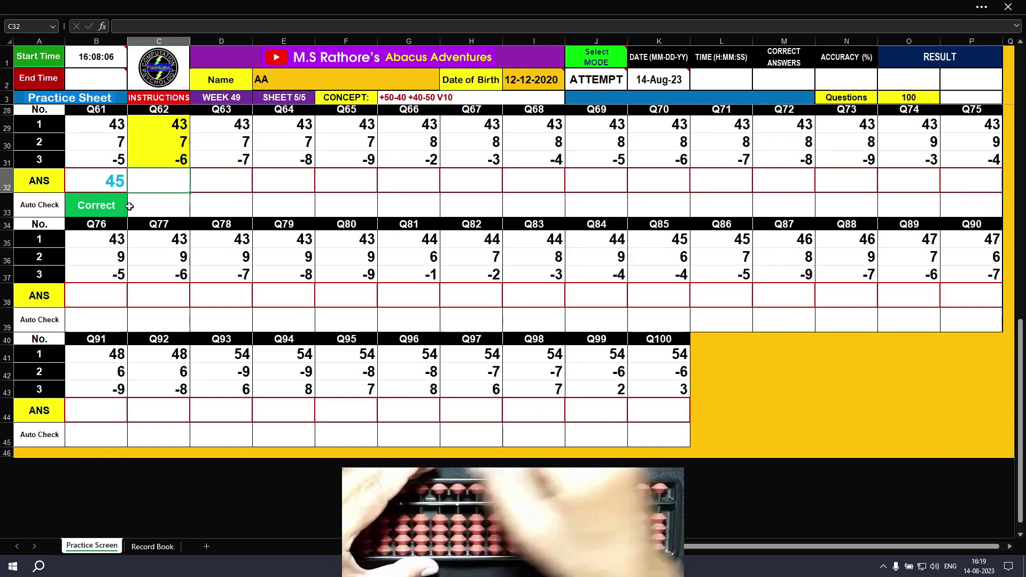
text(44)
key(Return)
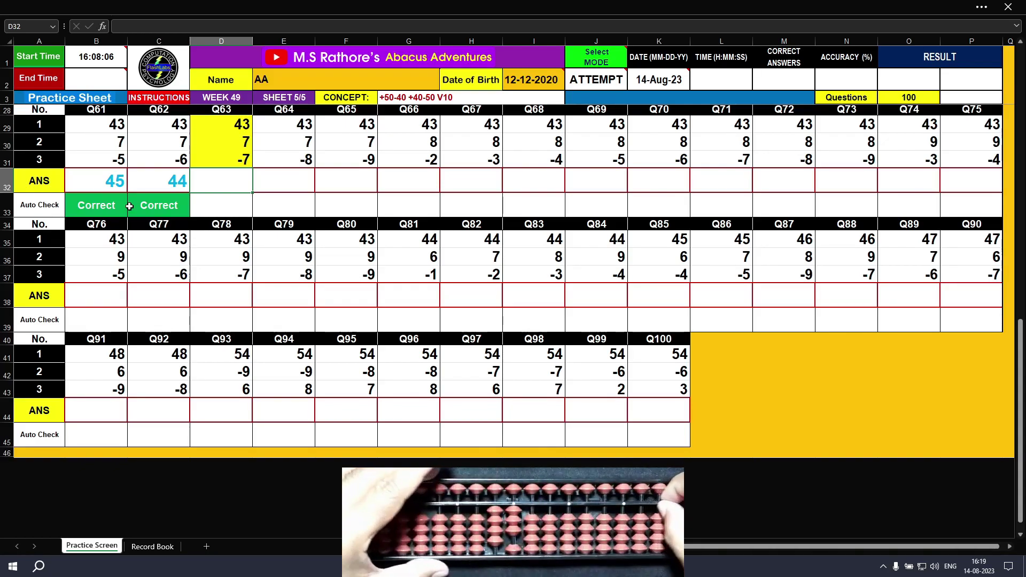
text(43)
key(Tab)
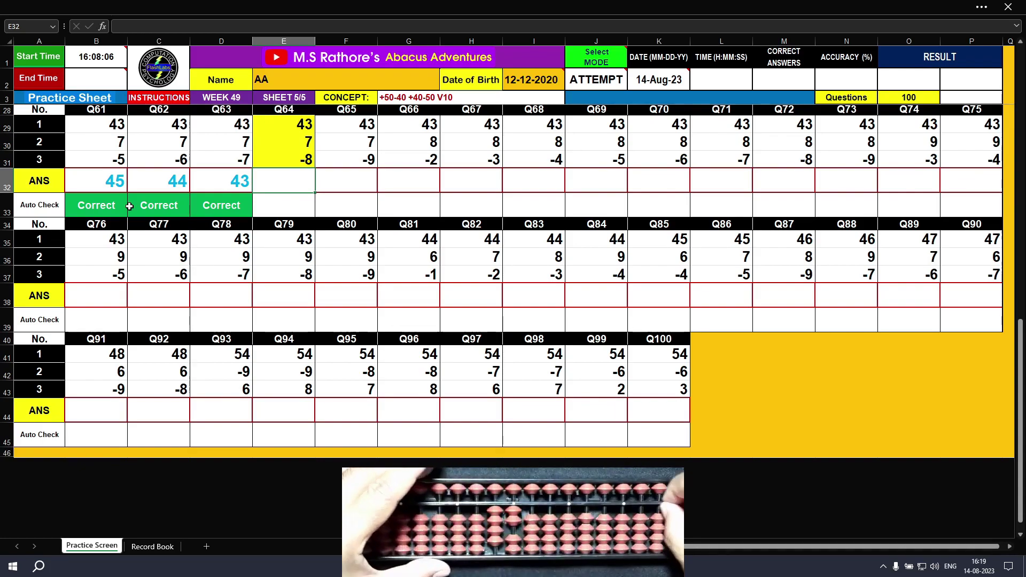
Step: Answer questions Q64, Q65 and Q66 with 42, 41 and 49
text(42)
key(Tab)
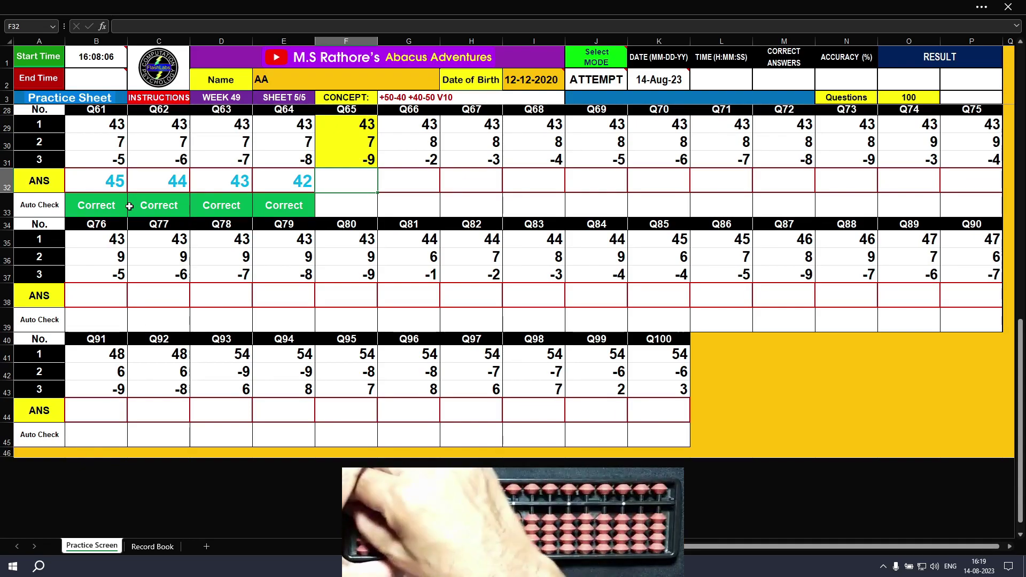
text(41)
key(Tab)
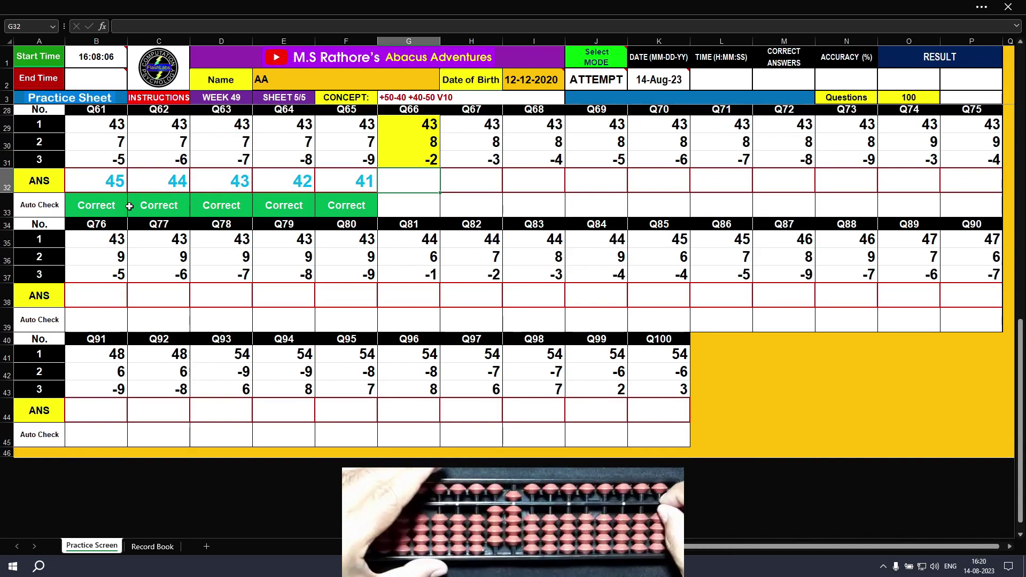
text(49)
key(Tab)
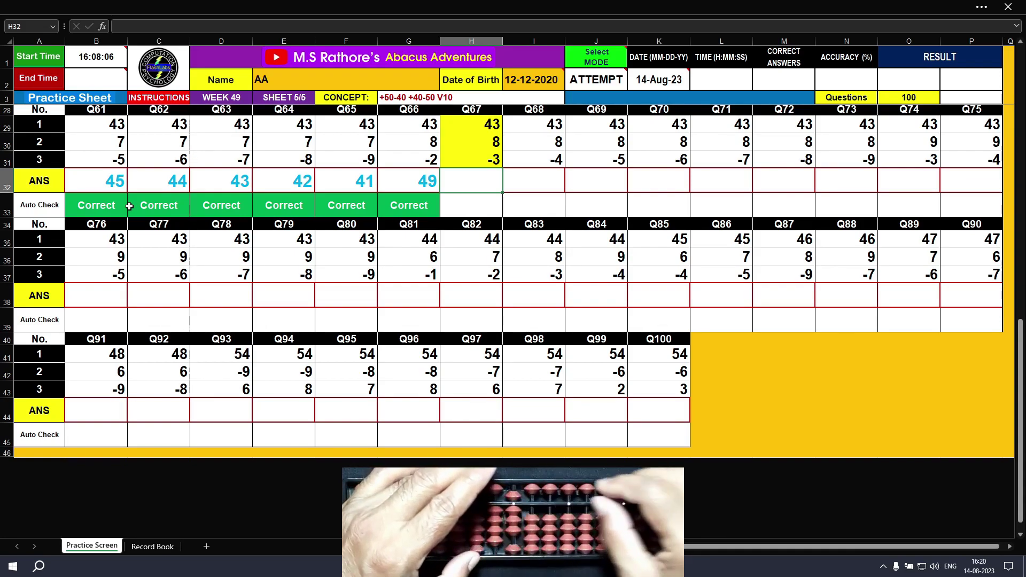
Step: Fill in the answers for questions Q67 to Q69 with 48, 47 and 46
text(48)
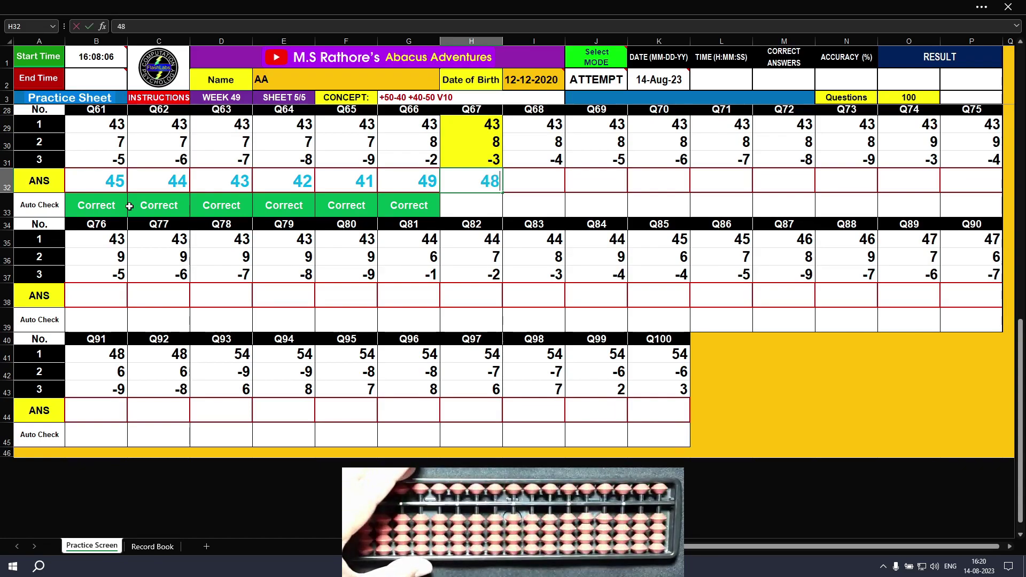
key(Tab)
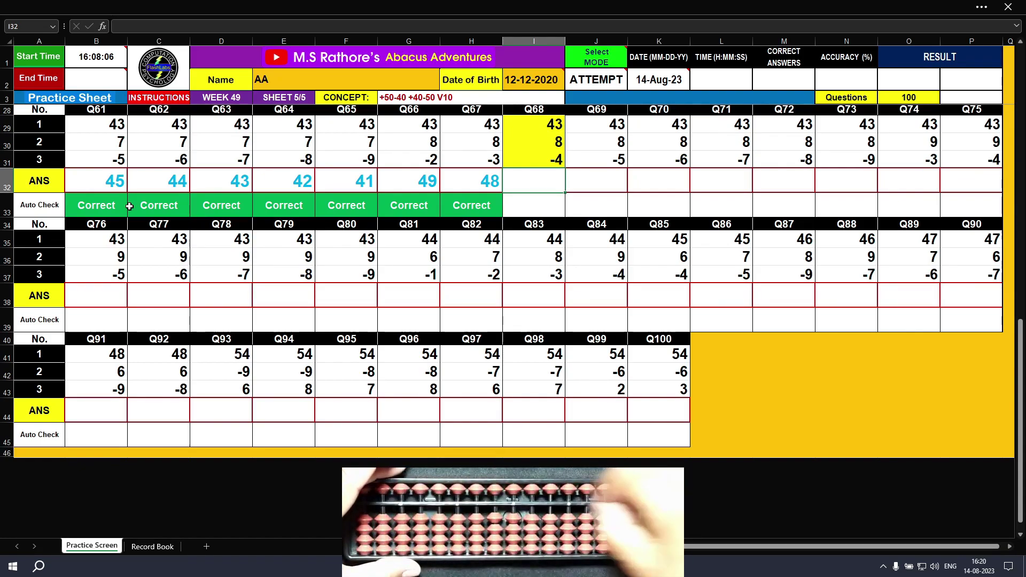
text(47)
key(Tab)
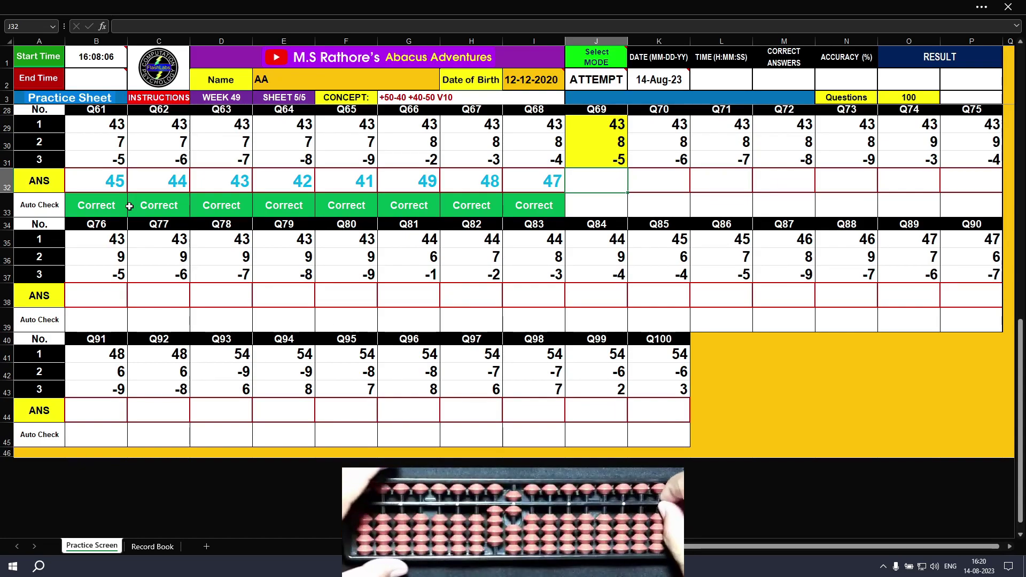
text(46)
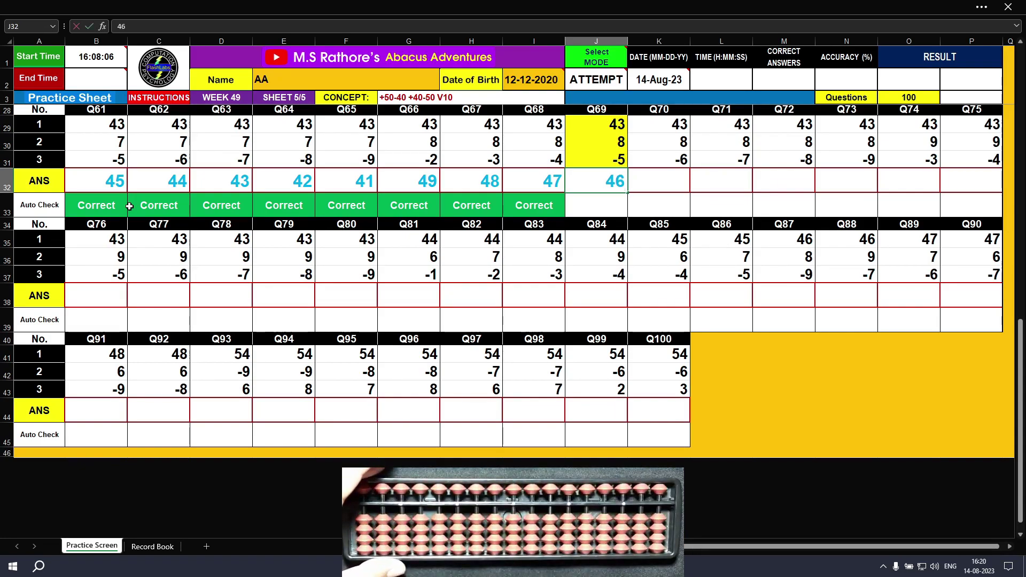
key(Tab)
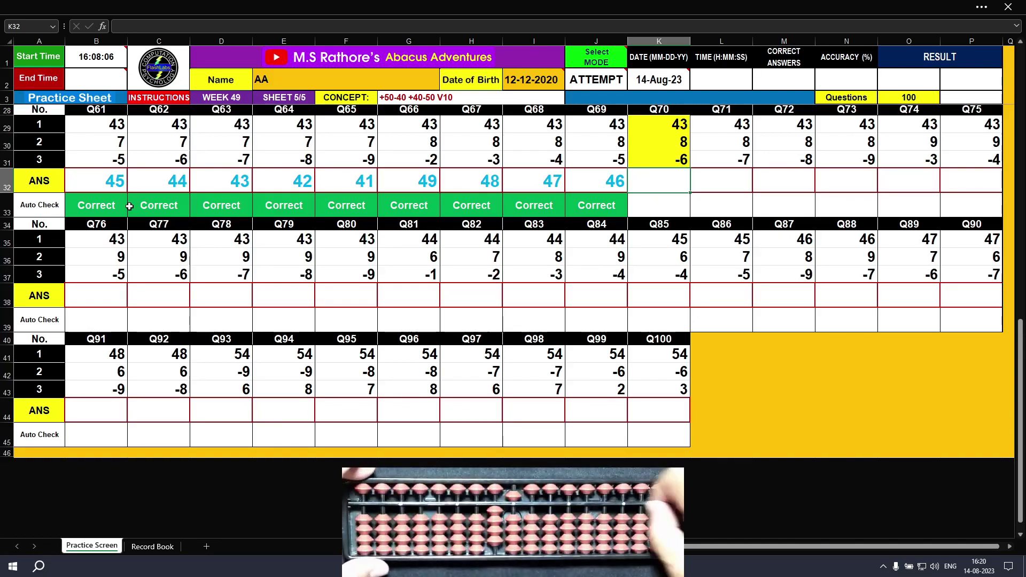
Step: Enter 45, 44 and 43 as the answers to questions Q70, Q71 and Q72
text(45)
key(Tab)
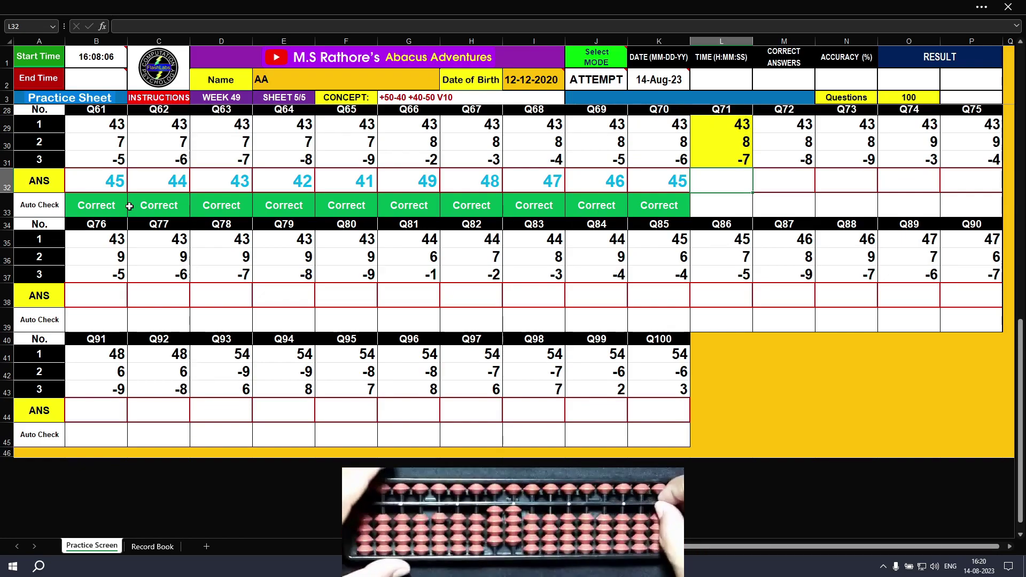
text(44)
key(Tab)
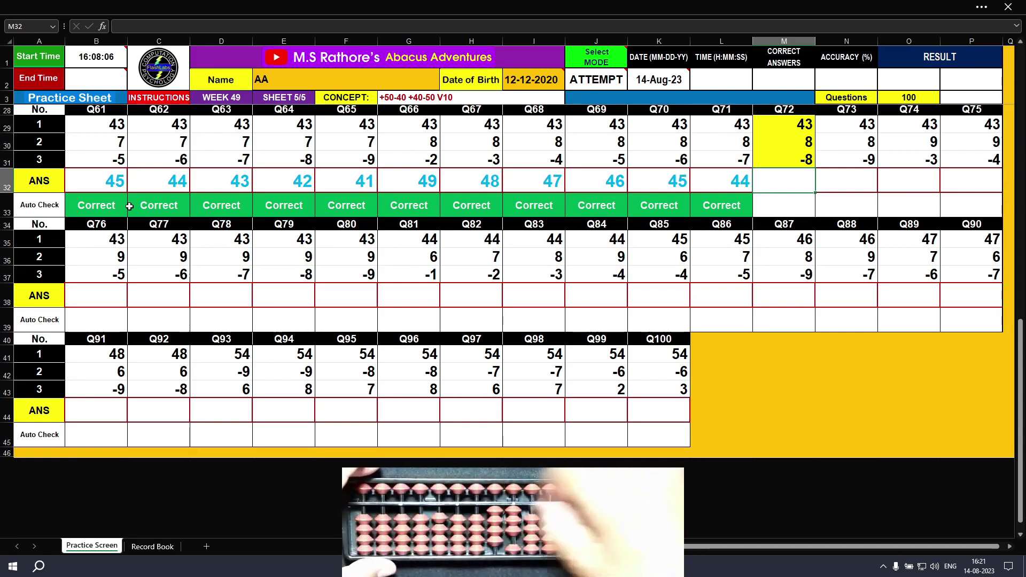
text(43)
key(Tab)
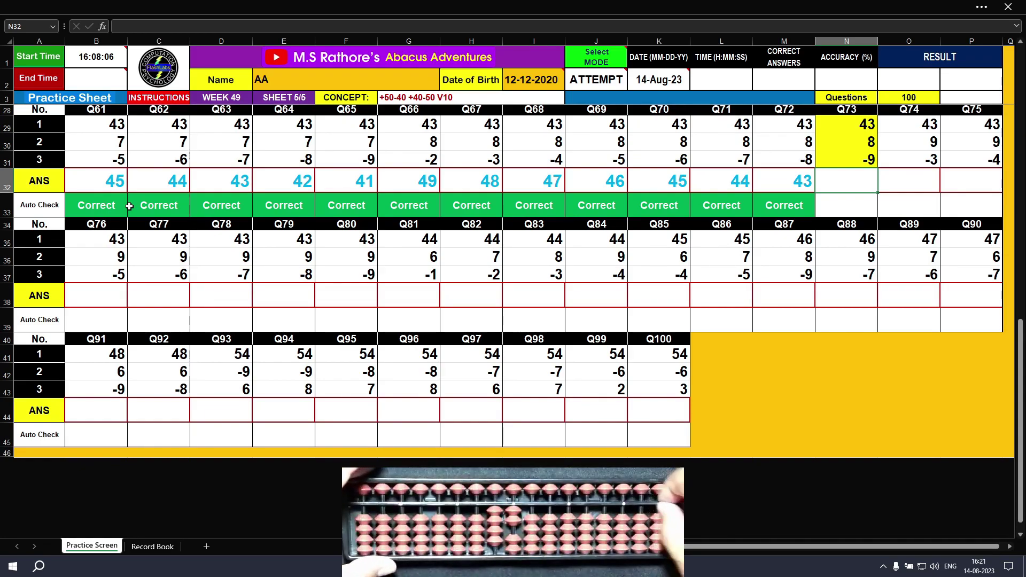
Step: Complete the fifth answer row with 42, 49 and 48 for questions Q73 to Q75
text(42)
key(Tab)
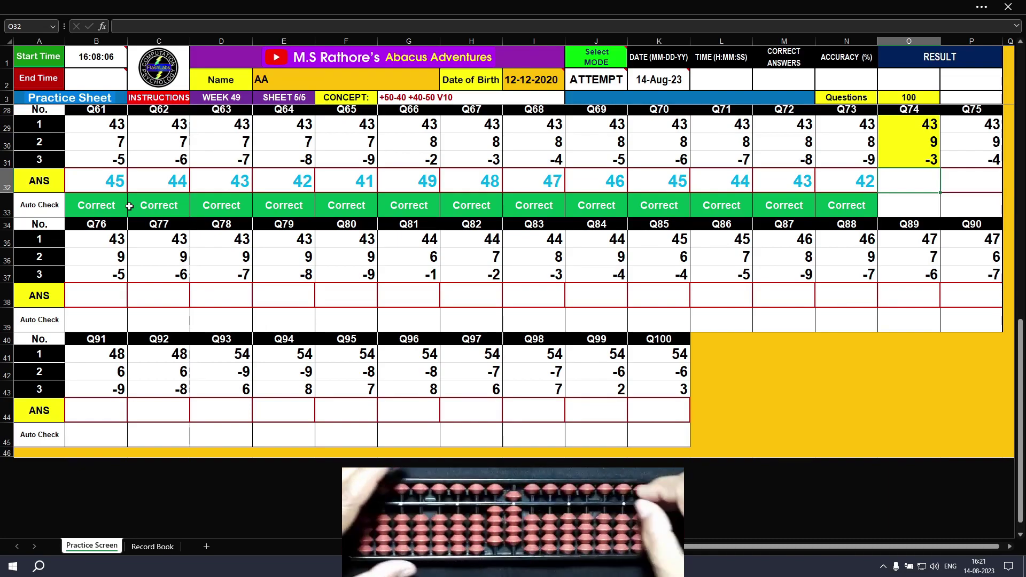
text(49)
key(Tab)
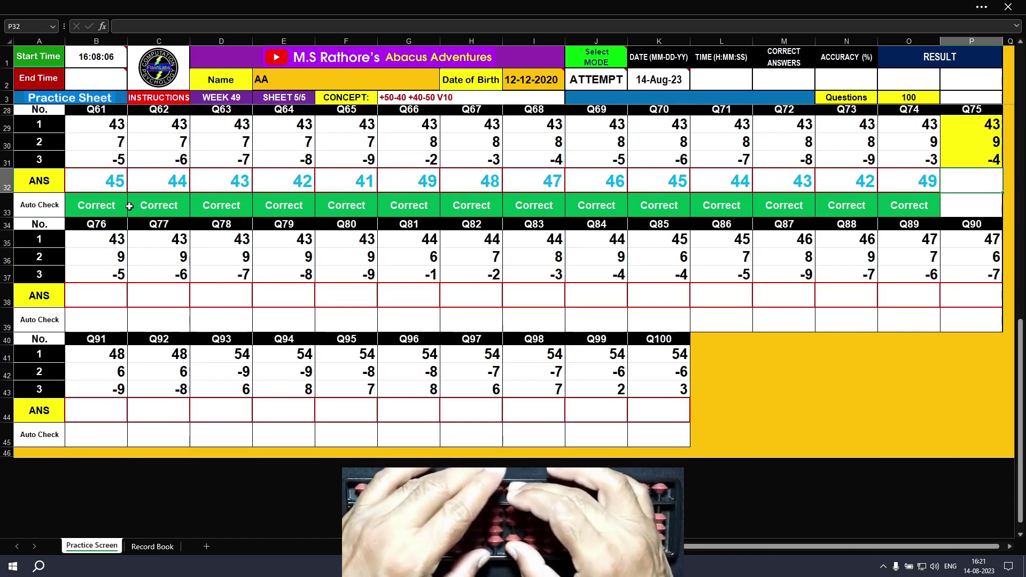
text(48)
key(Return)
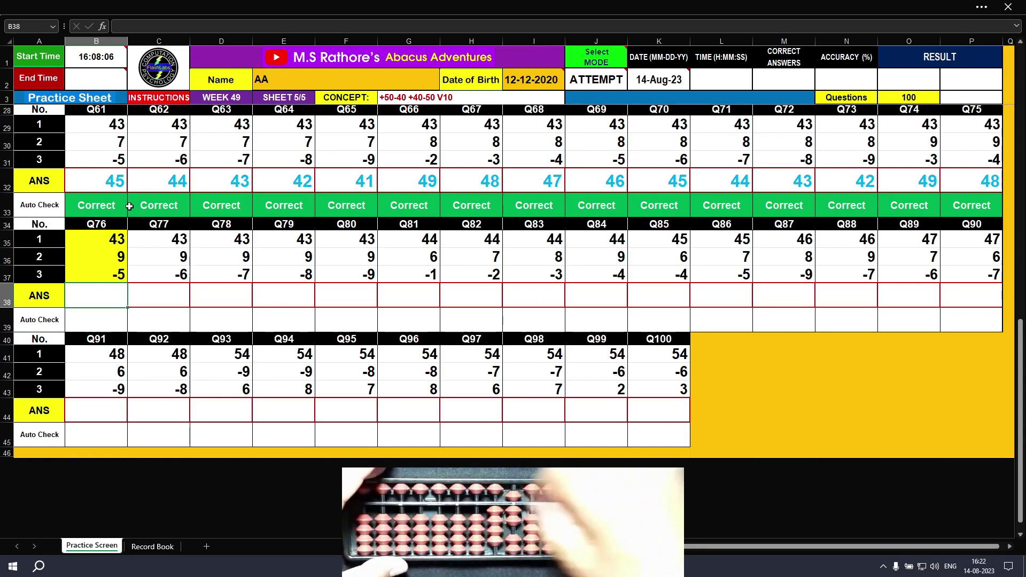
Step: Enter the answers 47, 46, 45 and 44 for questions Q76 to Q79 in the sixth answer row
text(47)
key(Tab)
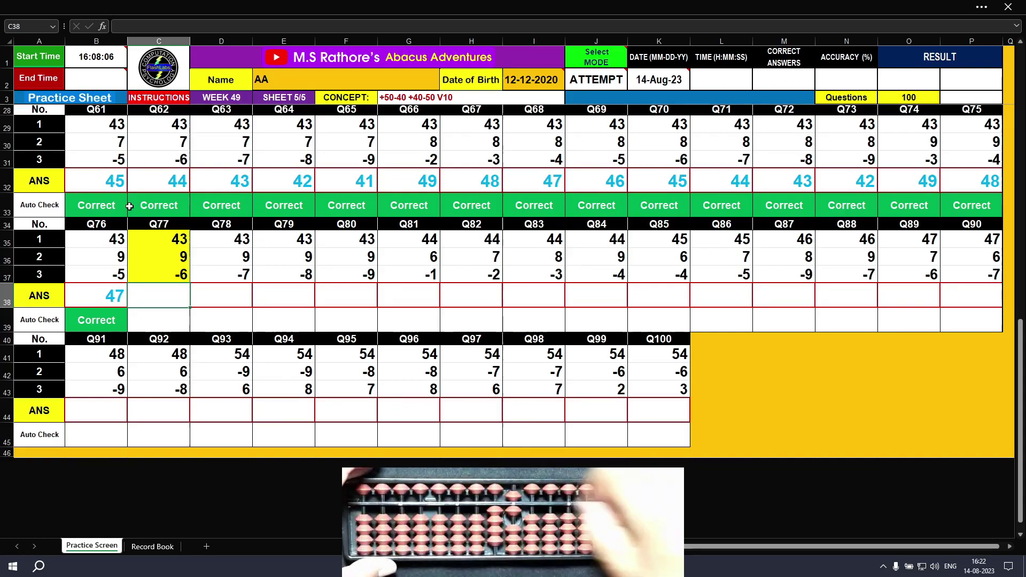
text(46)
key(Return)
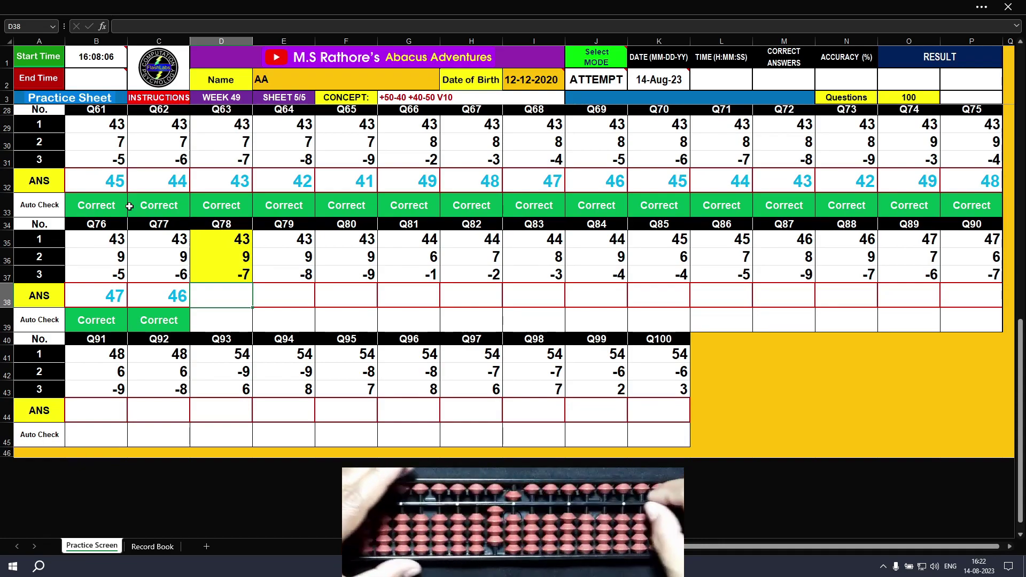
text(45)
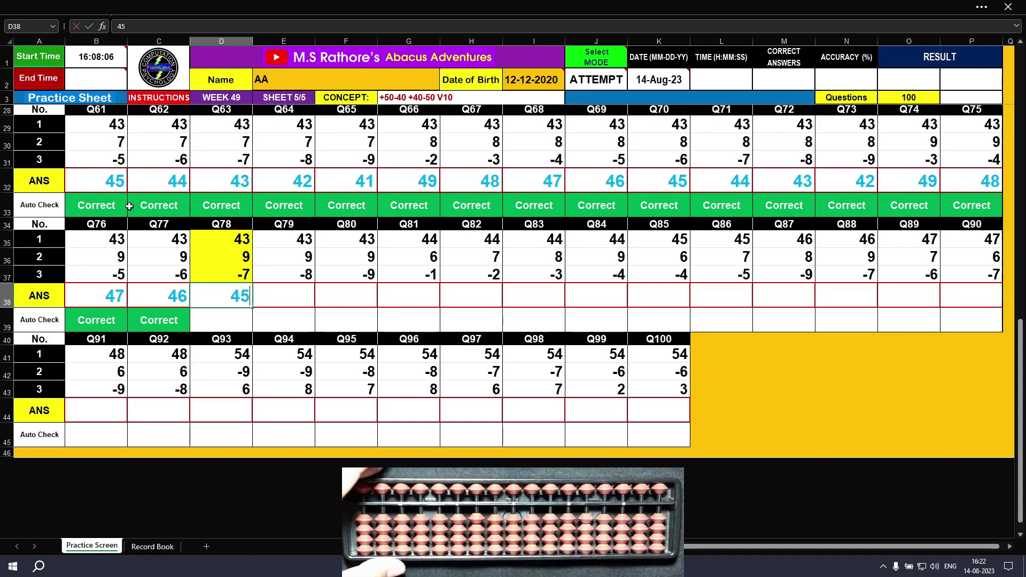
key(Tab)
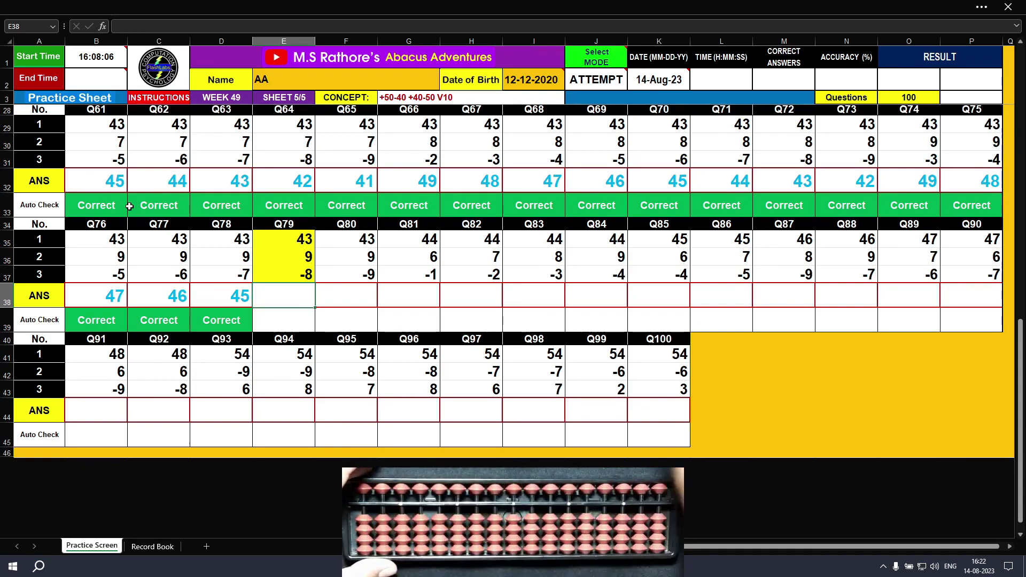
text(44)
key(Tab)
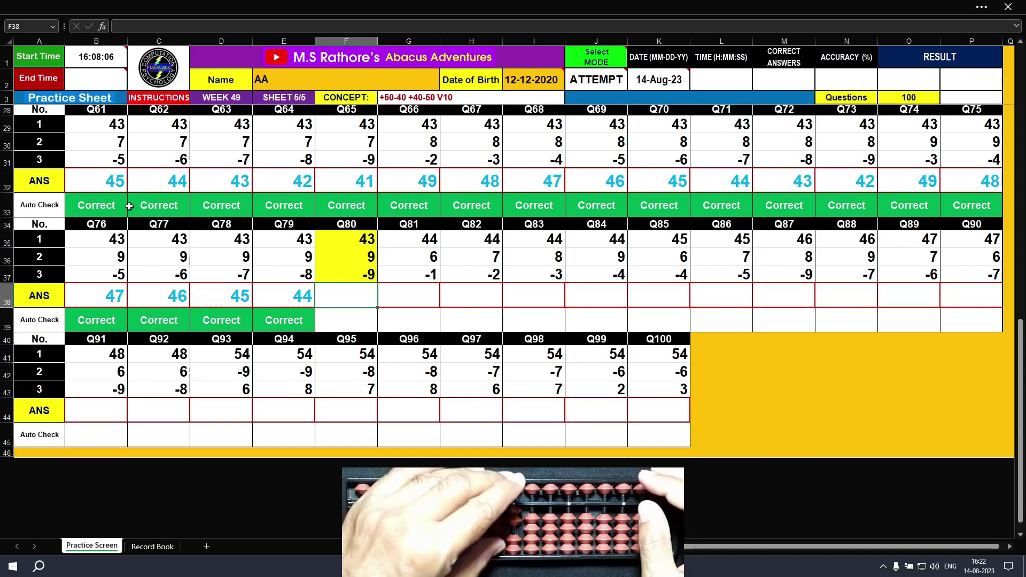
Step: Enter 43, 49 and 49 as the answers to questions Q80, Q81 and Q82
text(43)
key(Tab)
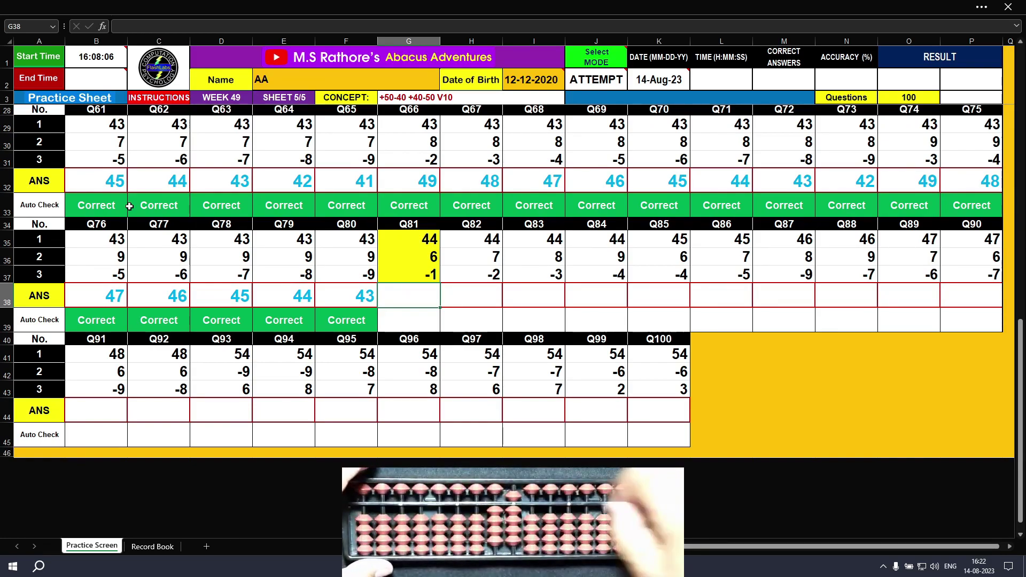
text(49)
key(Tab)
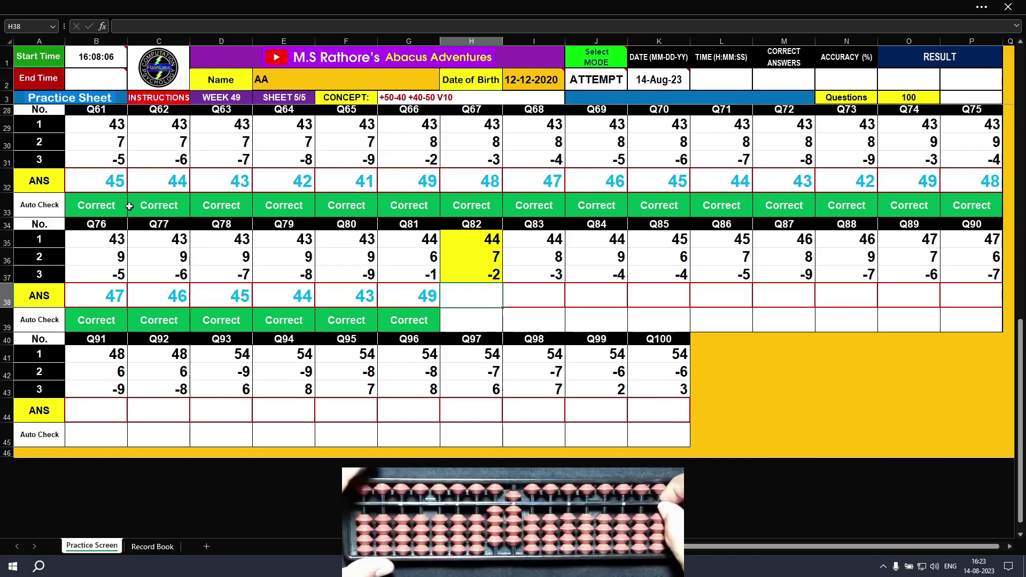
text(49)
key(Tab)
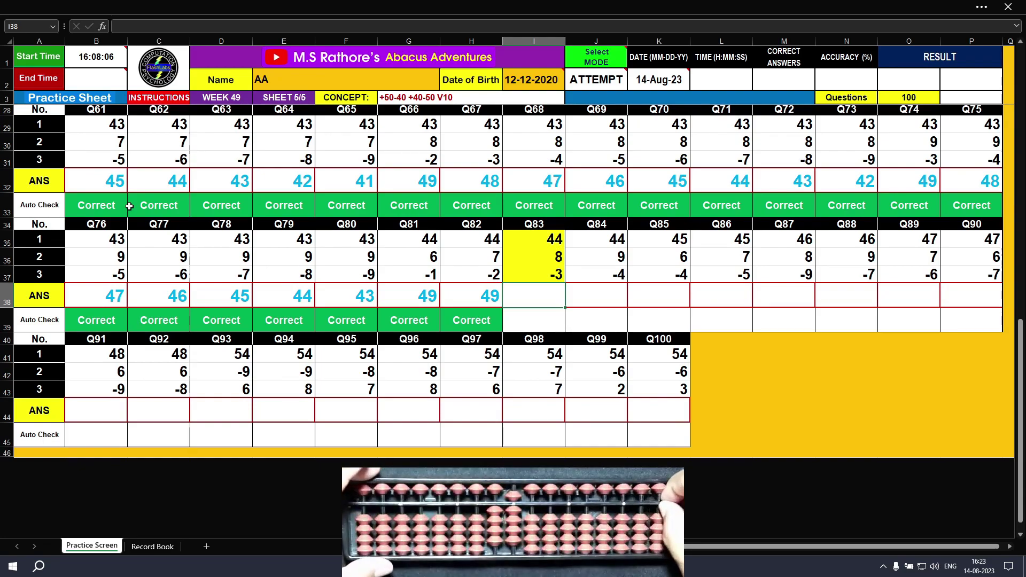
Step: Fill in the answers for questions Q83 to Q85 with 49, 49 and 47
text(49)
key(Tab)
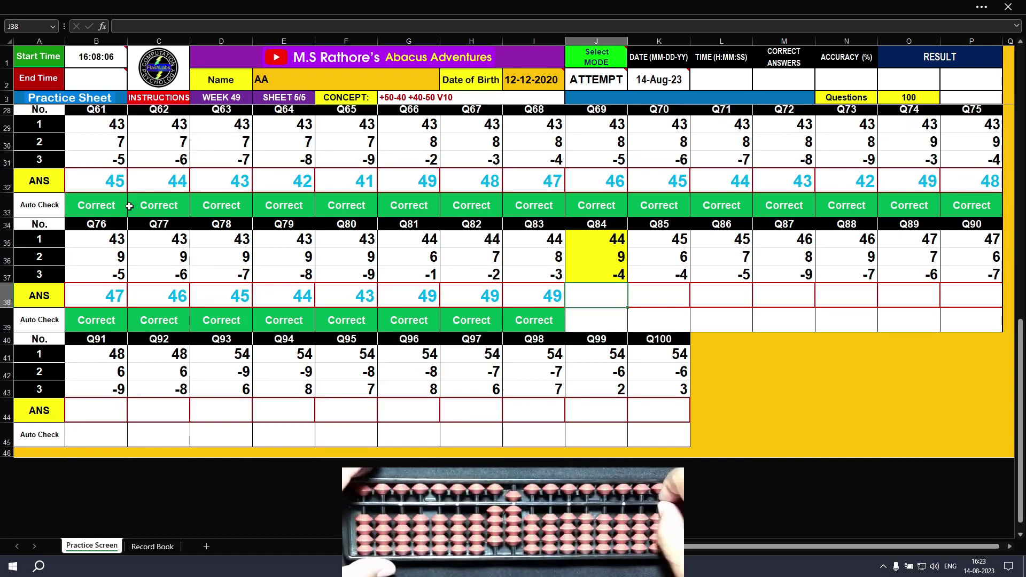
text(49)
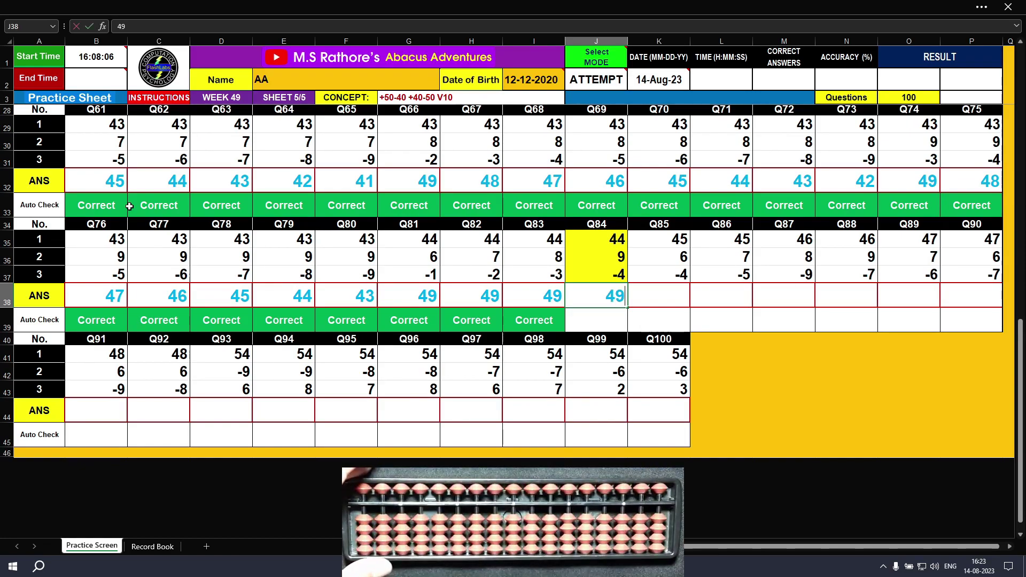
key(Tab)
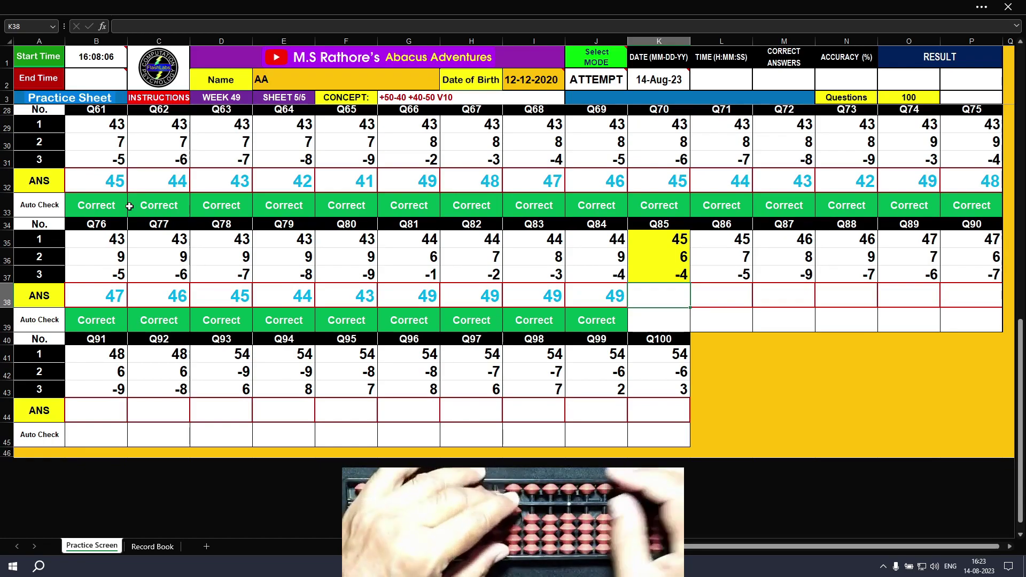
text(47)
key(Tab)
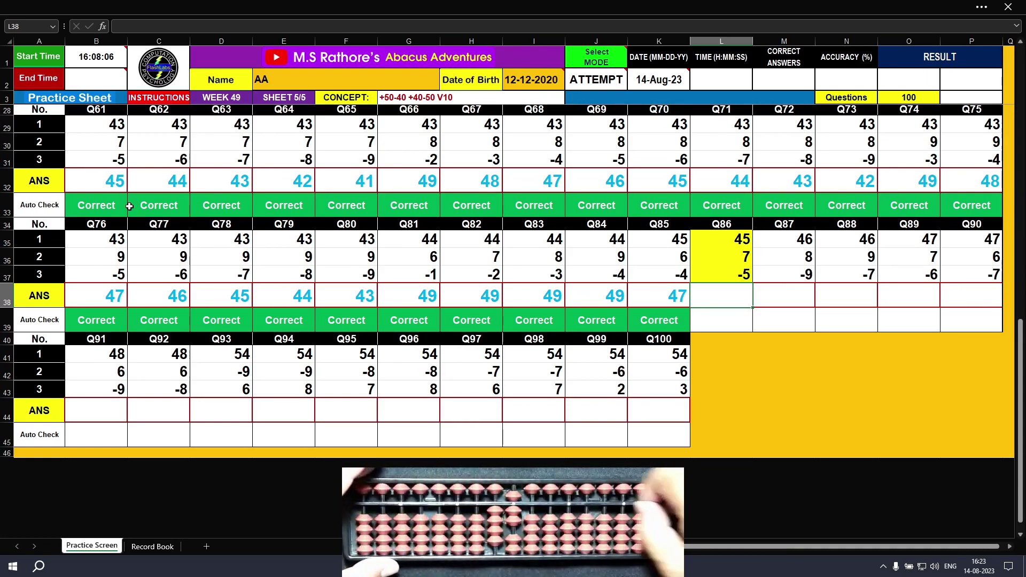
Step: Answer questions Q86, Q87 and Q88 with 47, 45 and 48
text(47)
key(Tab)
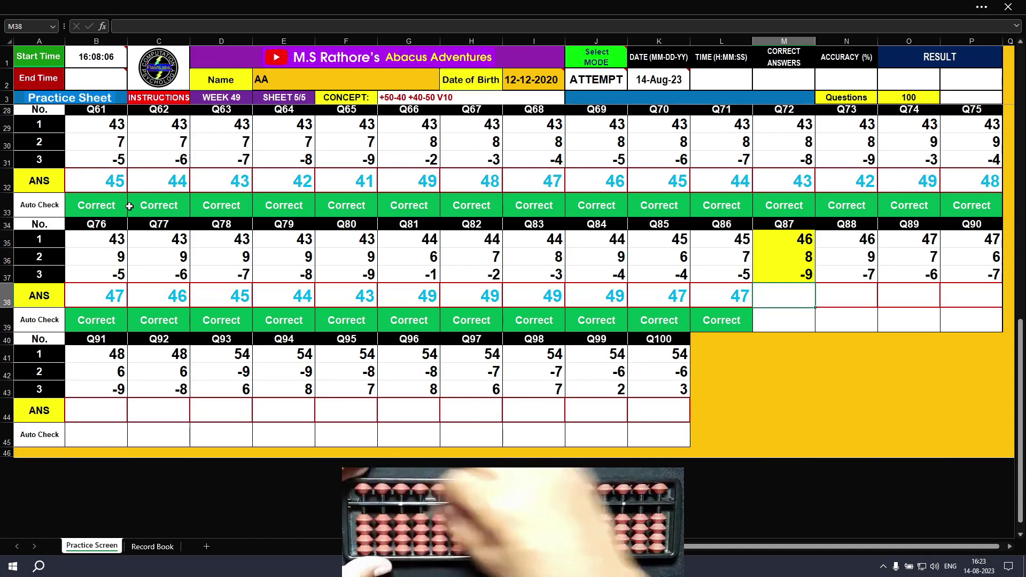
text(45)
key(Tab)
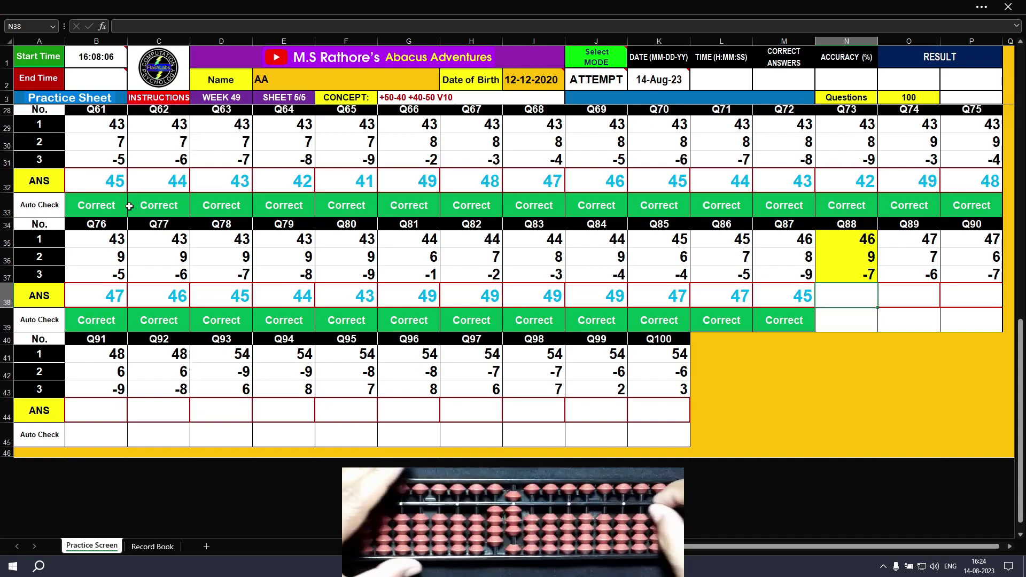
text(48)
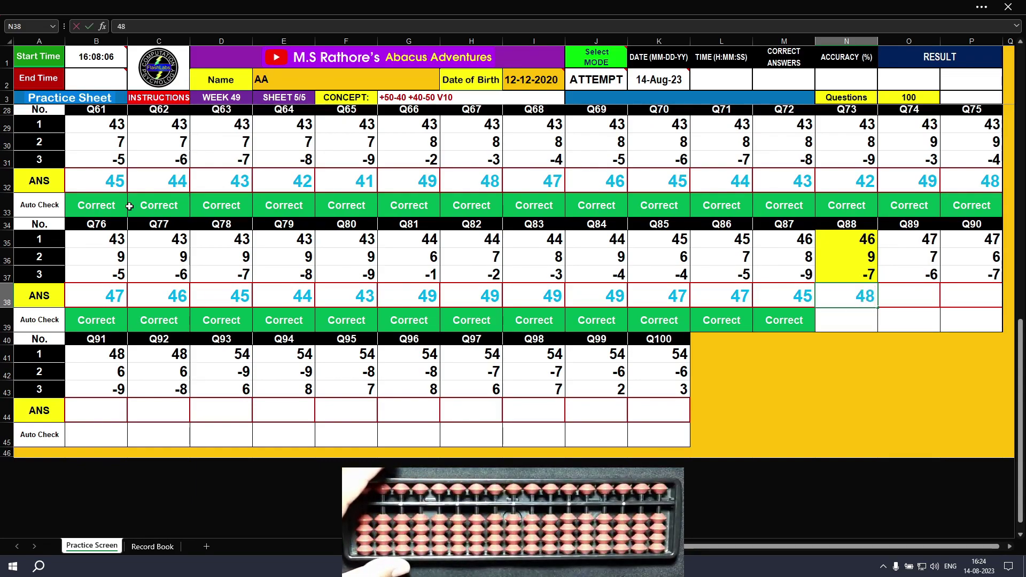
key(Return)
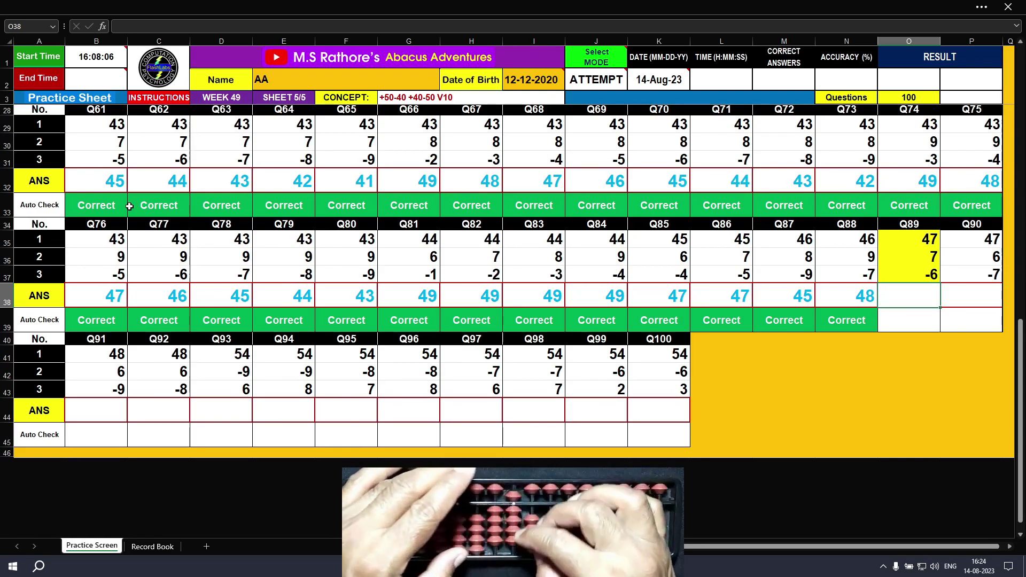
Step: Complete the sixth answer row with 48 for question Q89 and 46 for question Q90
text(48)
key(Tab)
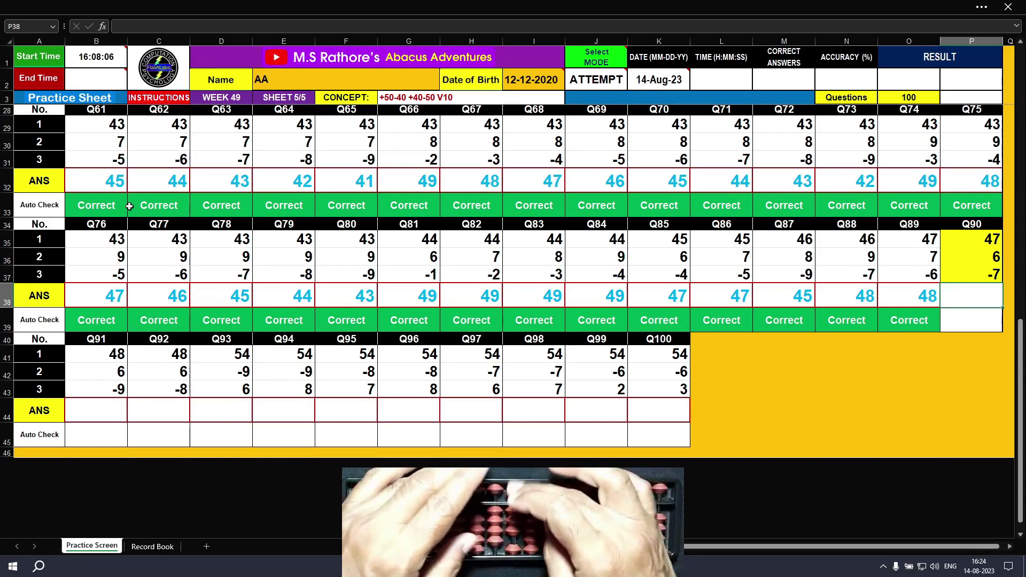
text(46)
key(Return)
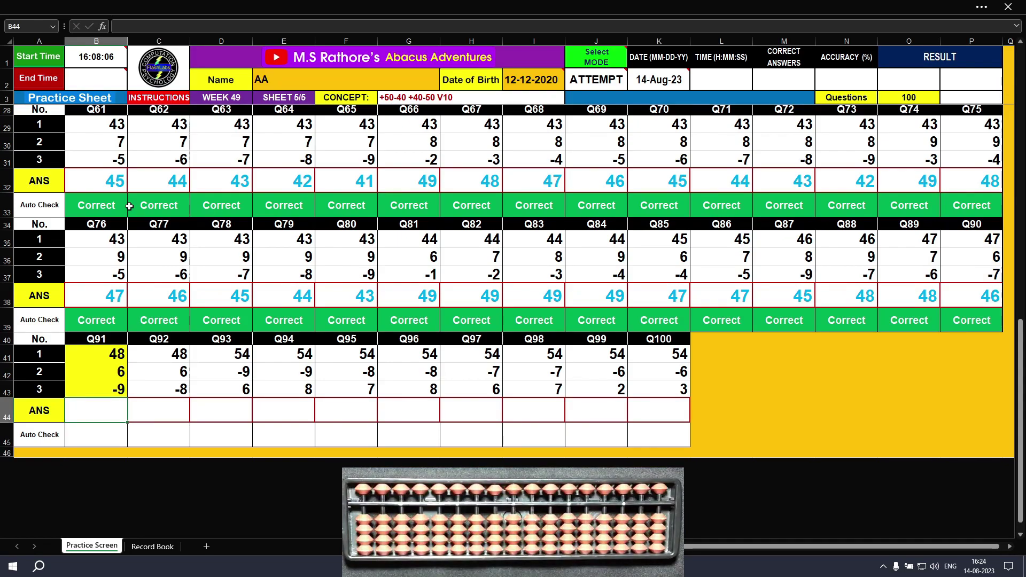
Step: Start the last answer row by entering 45, 46 and 51 for questions Q91 to Q93
scroll(129, 207, down, 1)
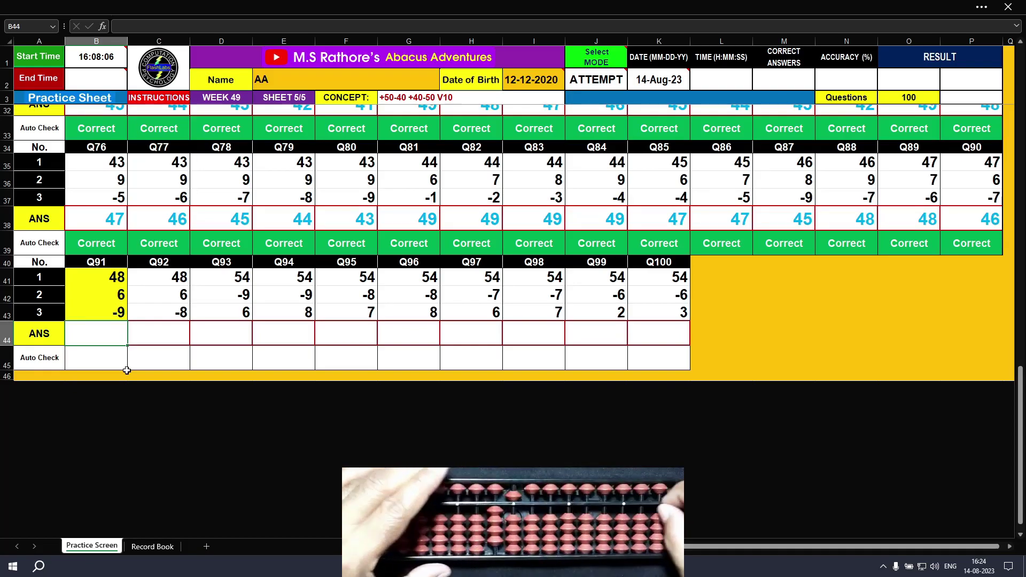
text(45)
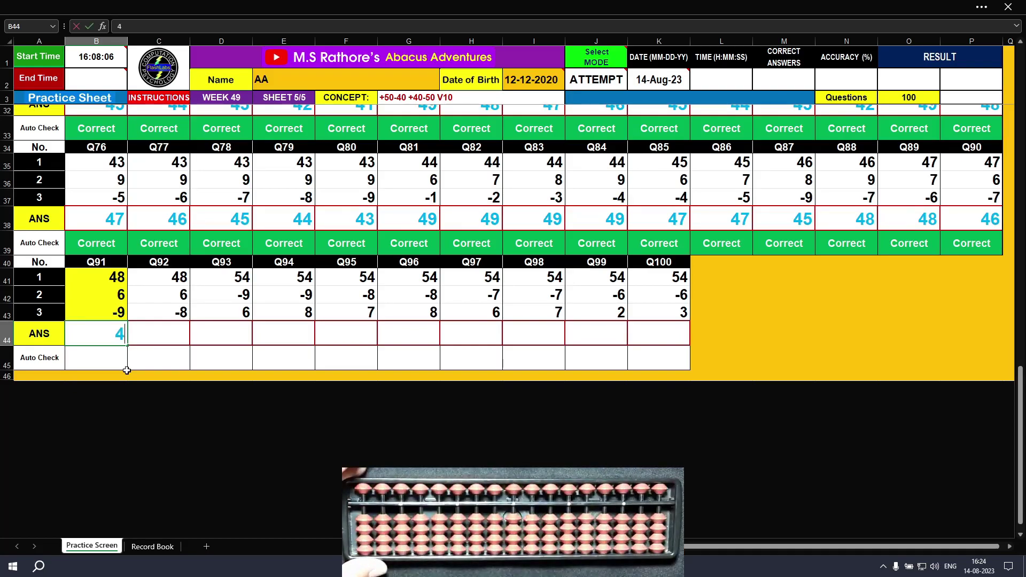
key(Tab)
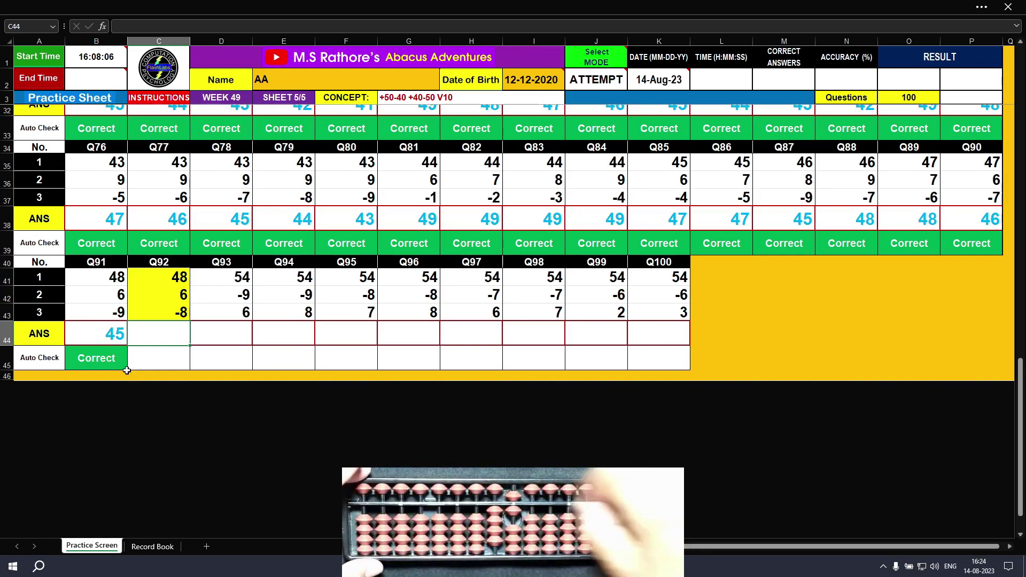
text(46)
key(Return)
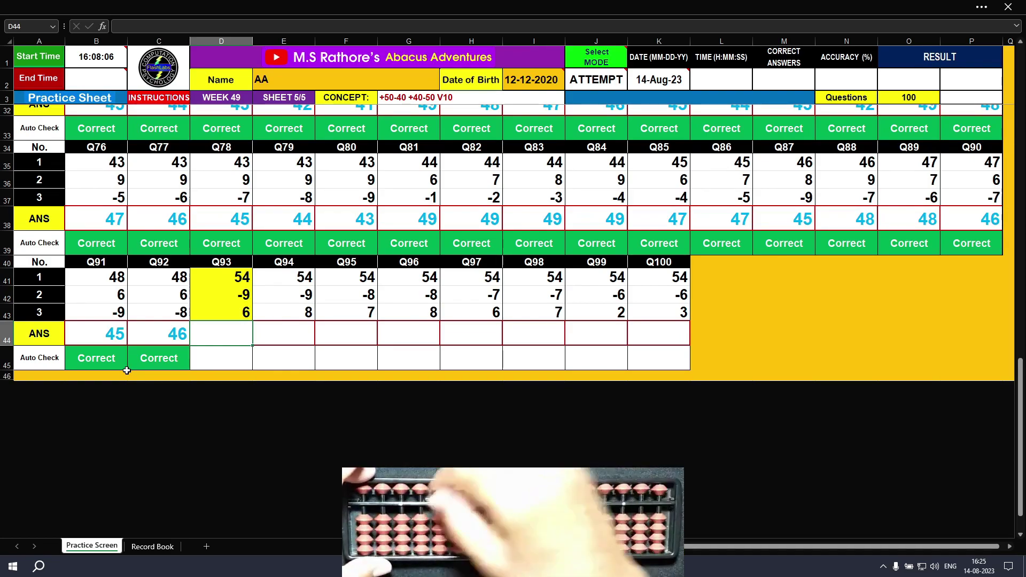
text(51)
key(Return)
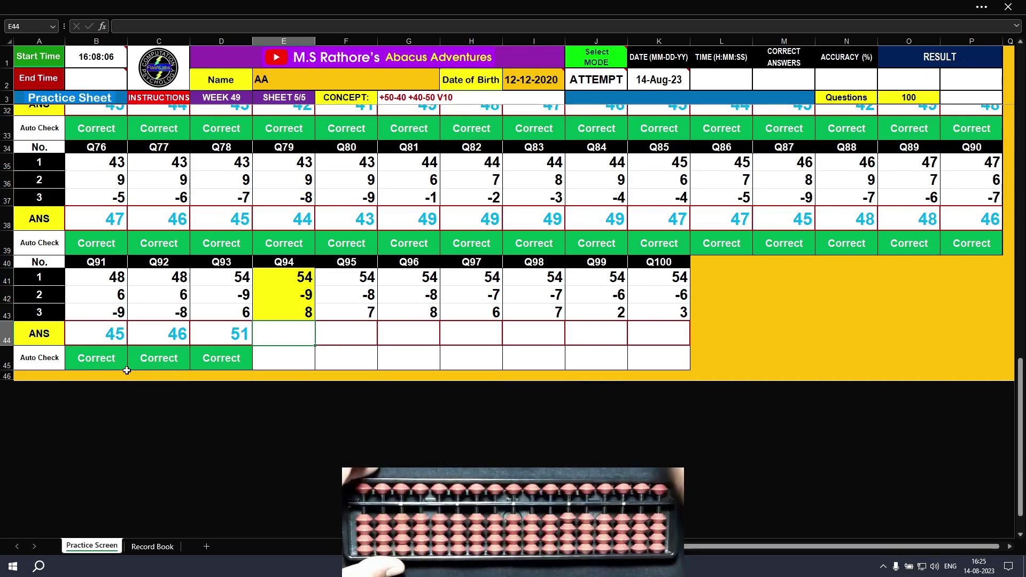
Step: Enter 53, 53 and 54 as the answers to questions Q94, Q95 and Q96
text(53)
key(Tab)
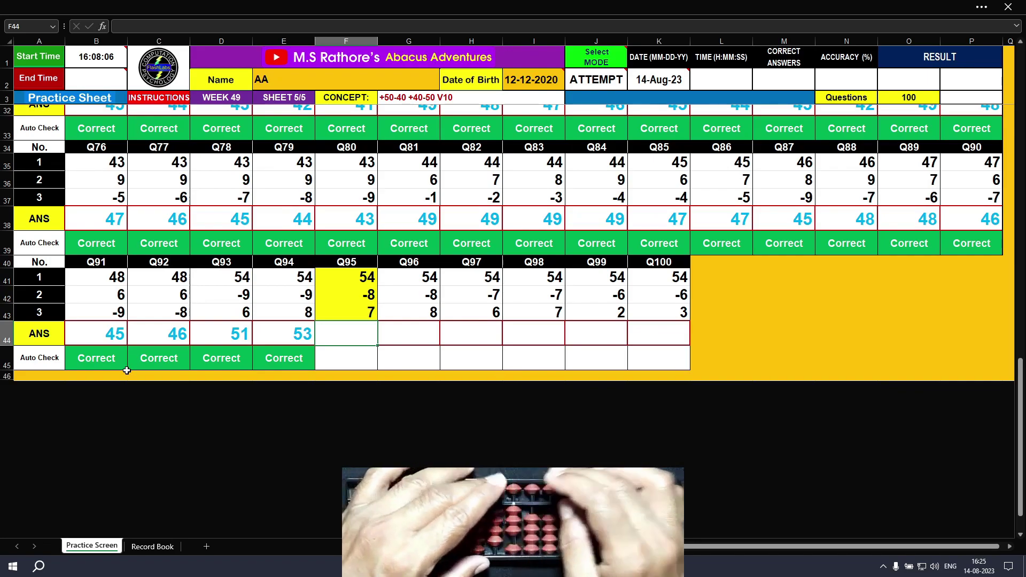
text(53)
key(Return)
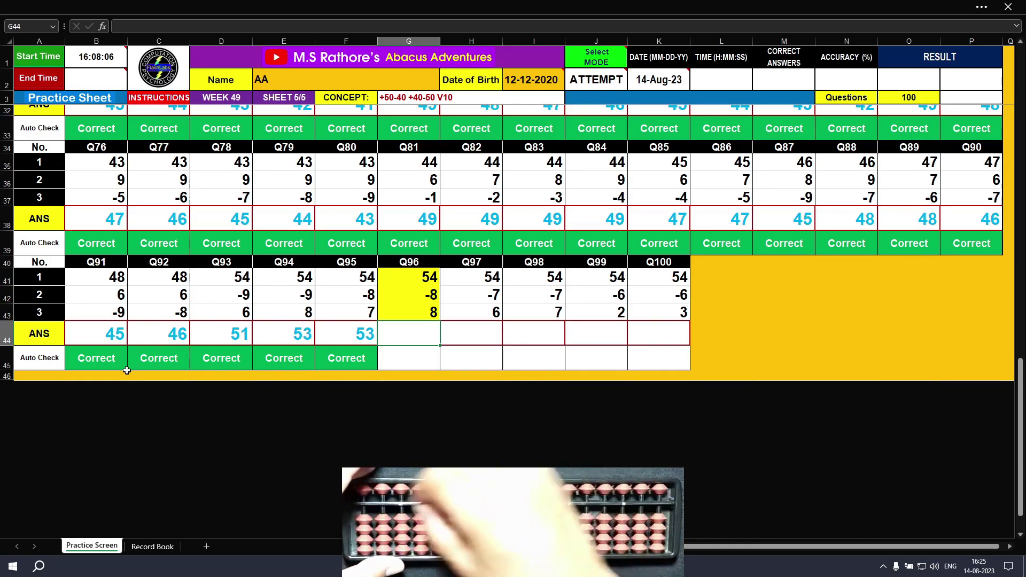
text(54)
key(Tab)
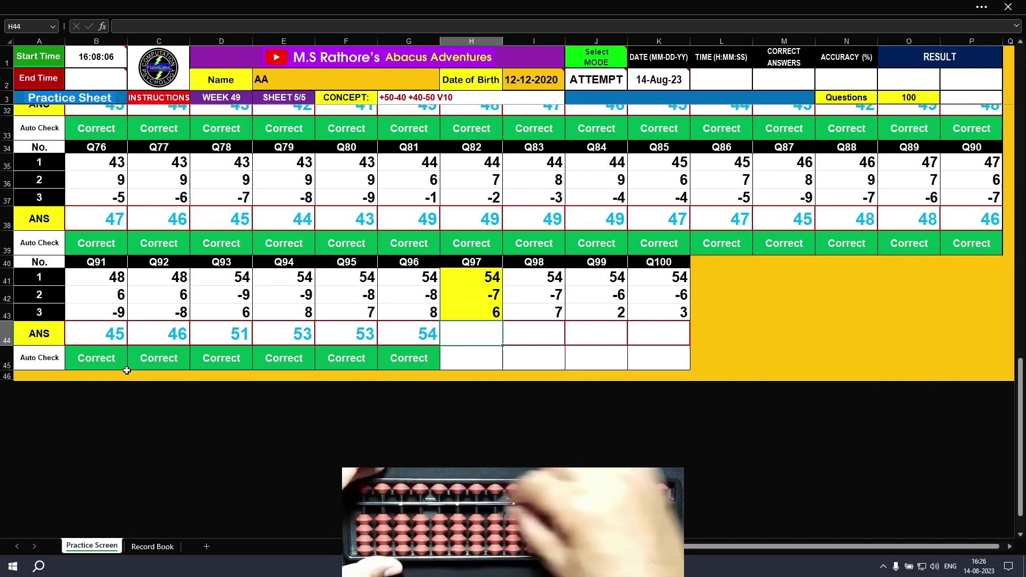
Step: Finish the practice sheet by entering 53, 54, 50 and 51 as the answers to questions Q97 to Q100
text(53)
key(Tab)
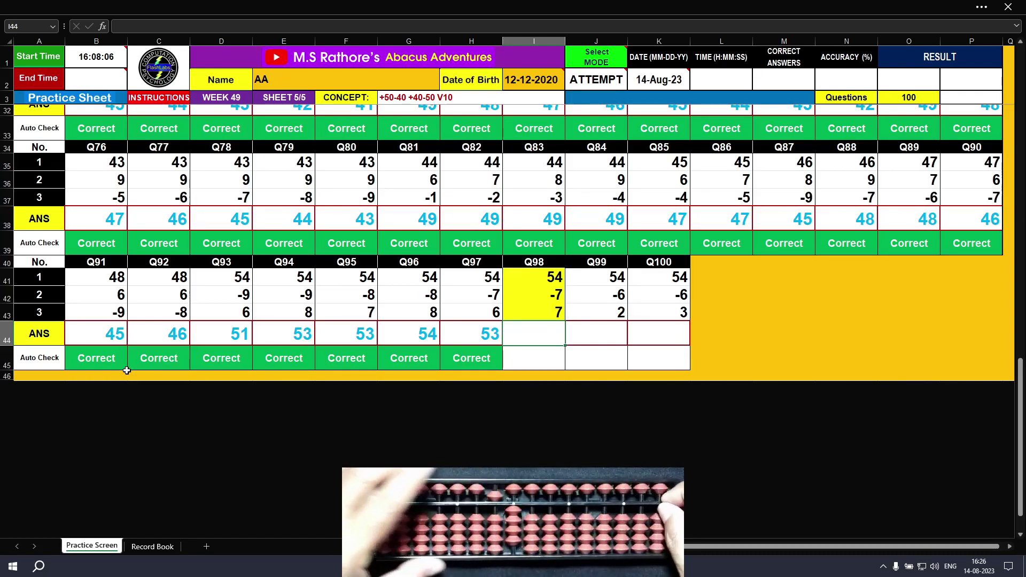
text(54)
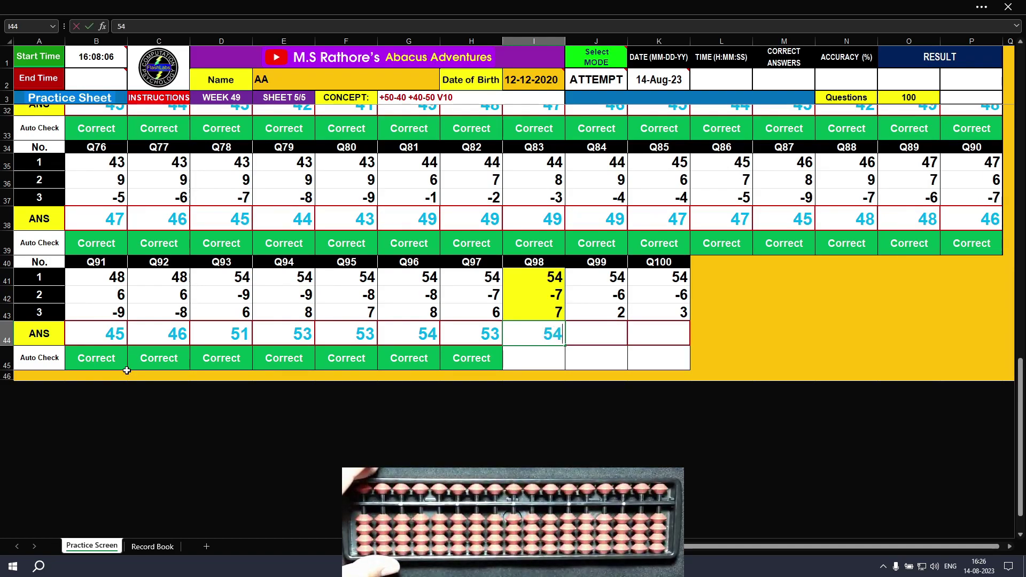
key(Tab)
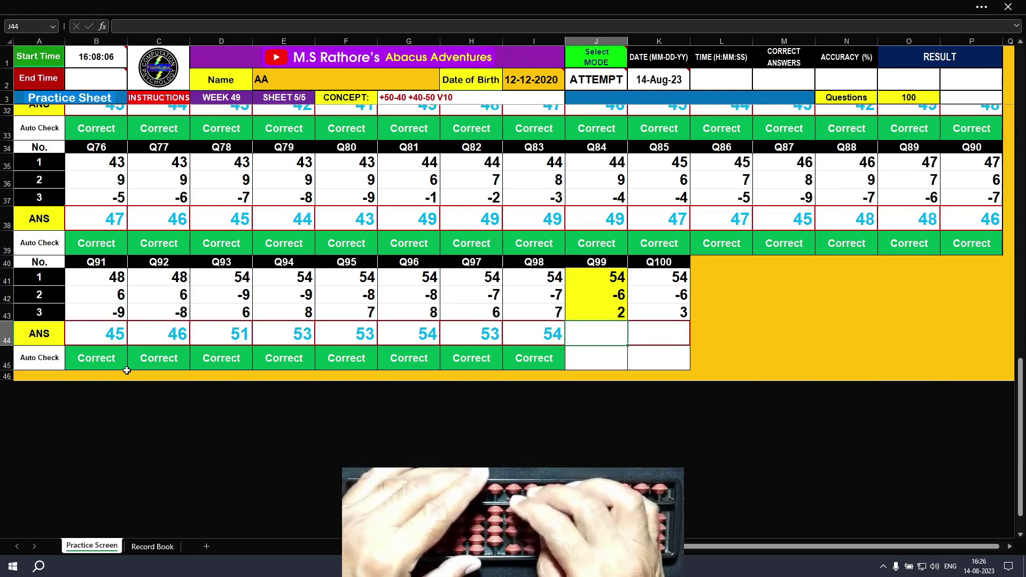
text(50)
key(Tab)
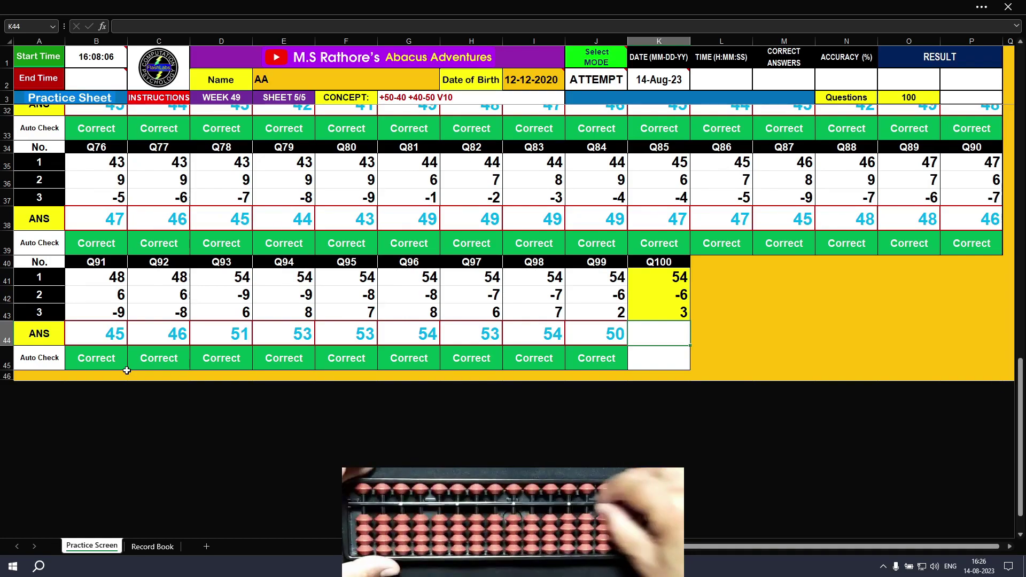
text(51)
key(Return)
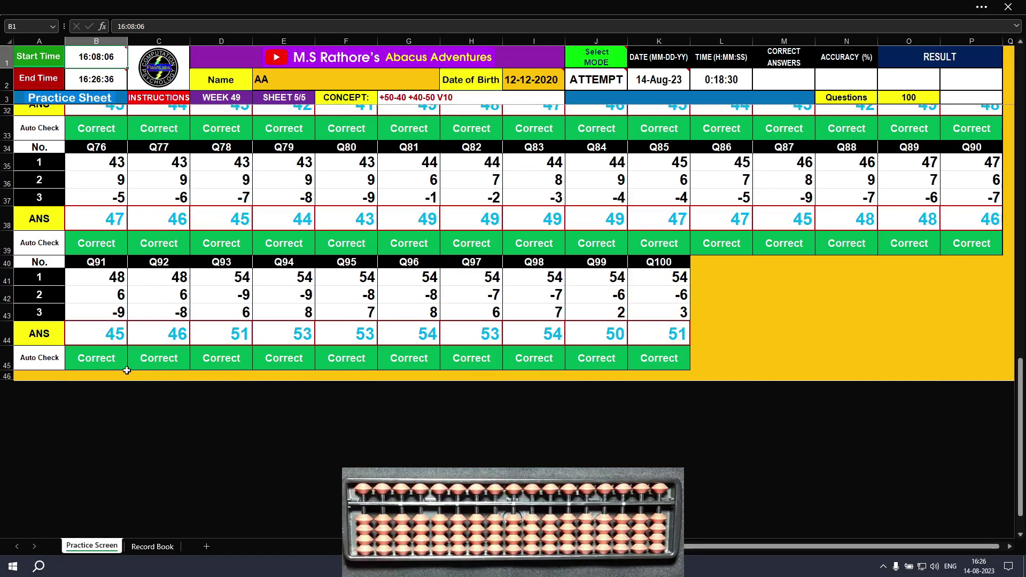